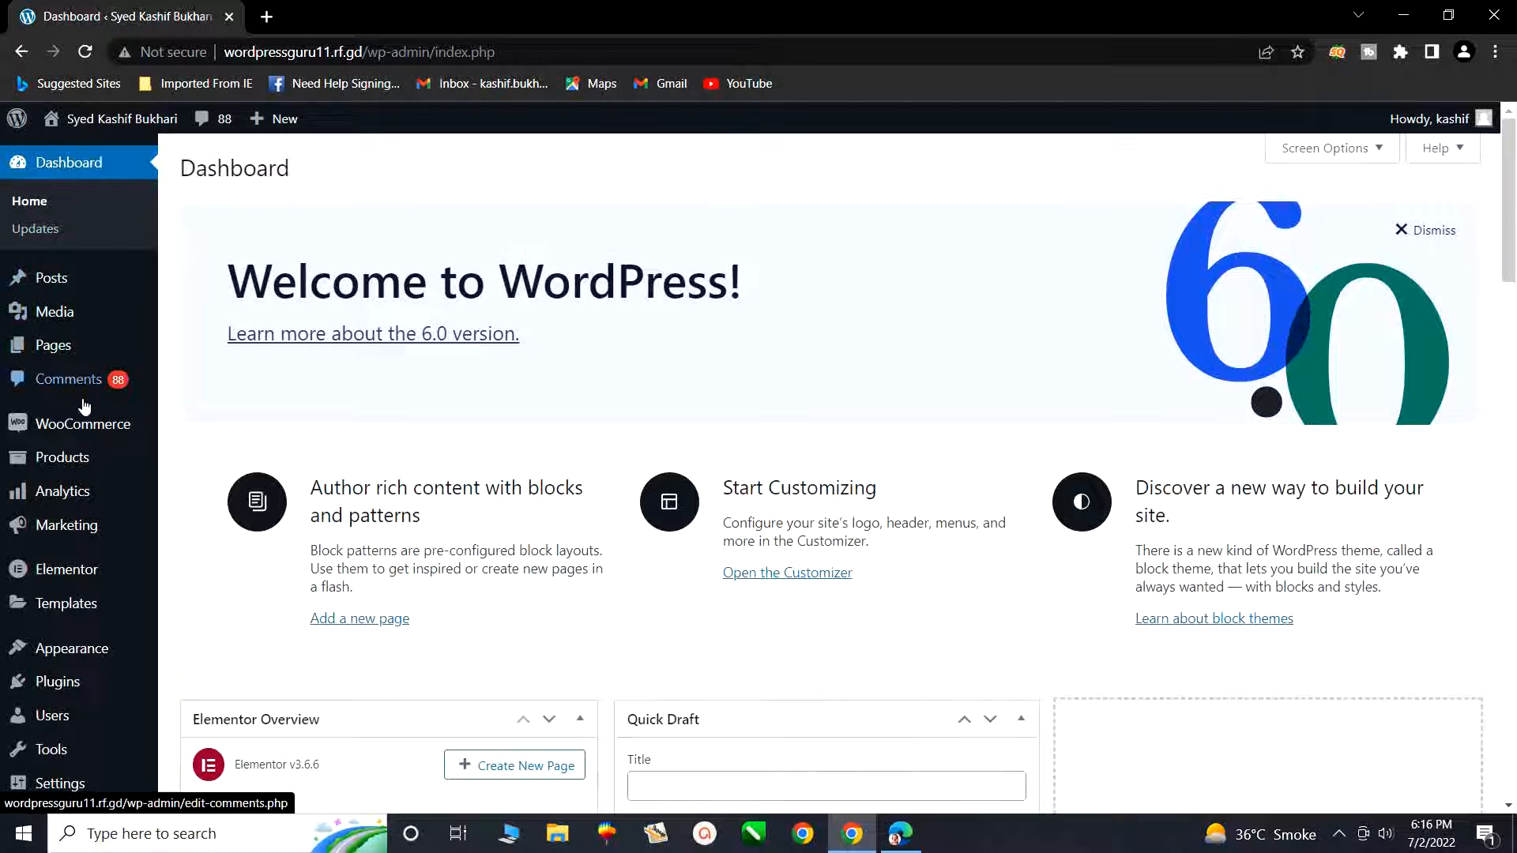
# Open the WordPress page for adding new plugins
pyautogui.moveTo(87, 473)
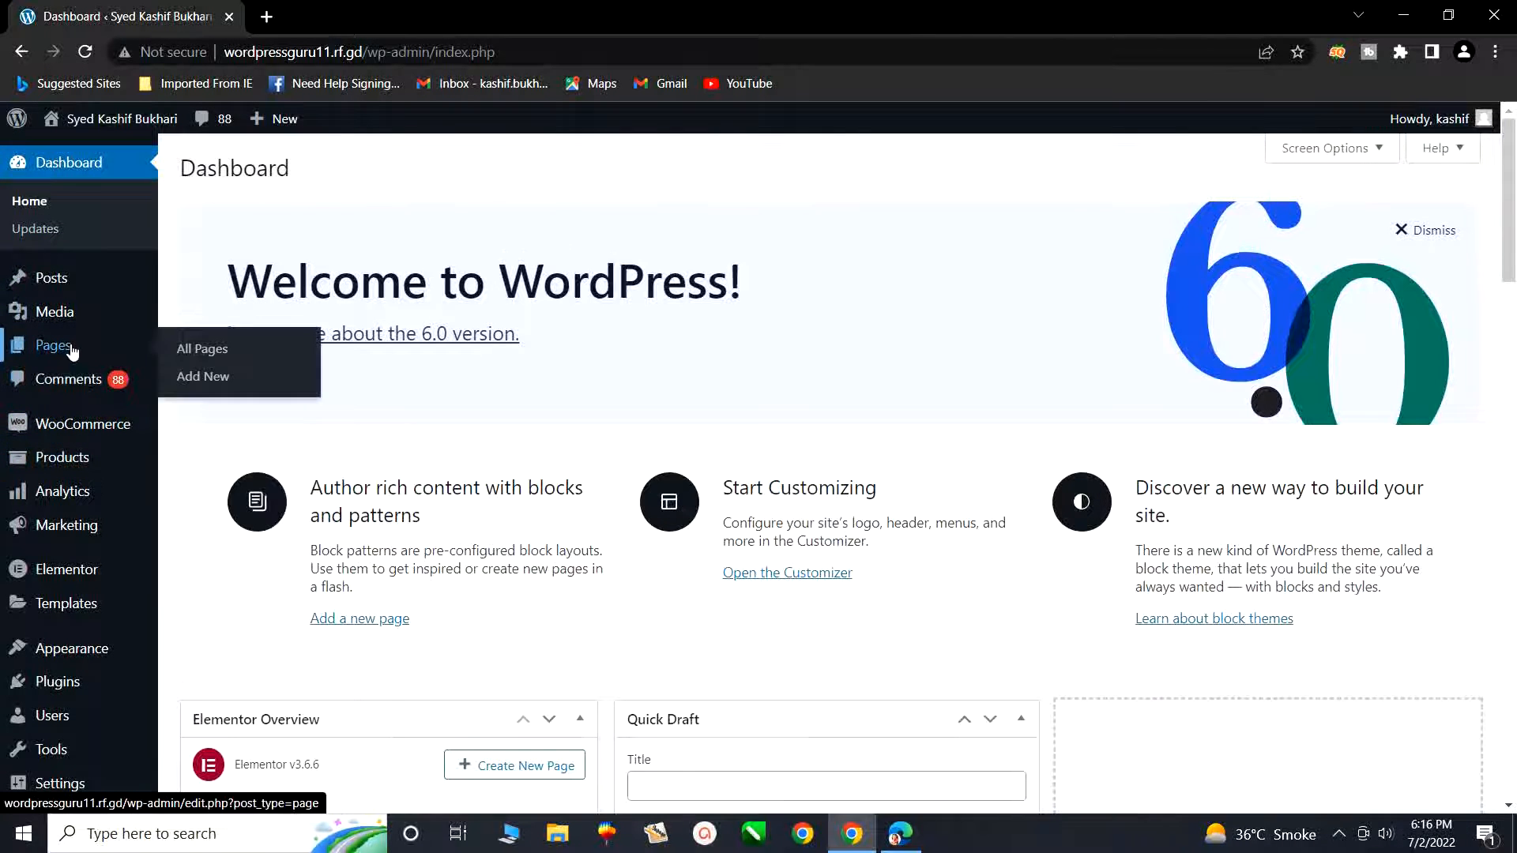
pyautogui.scroll(-5, 83, 459)
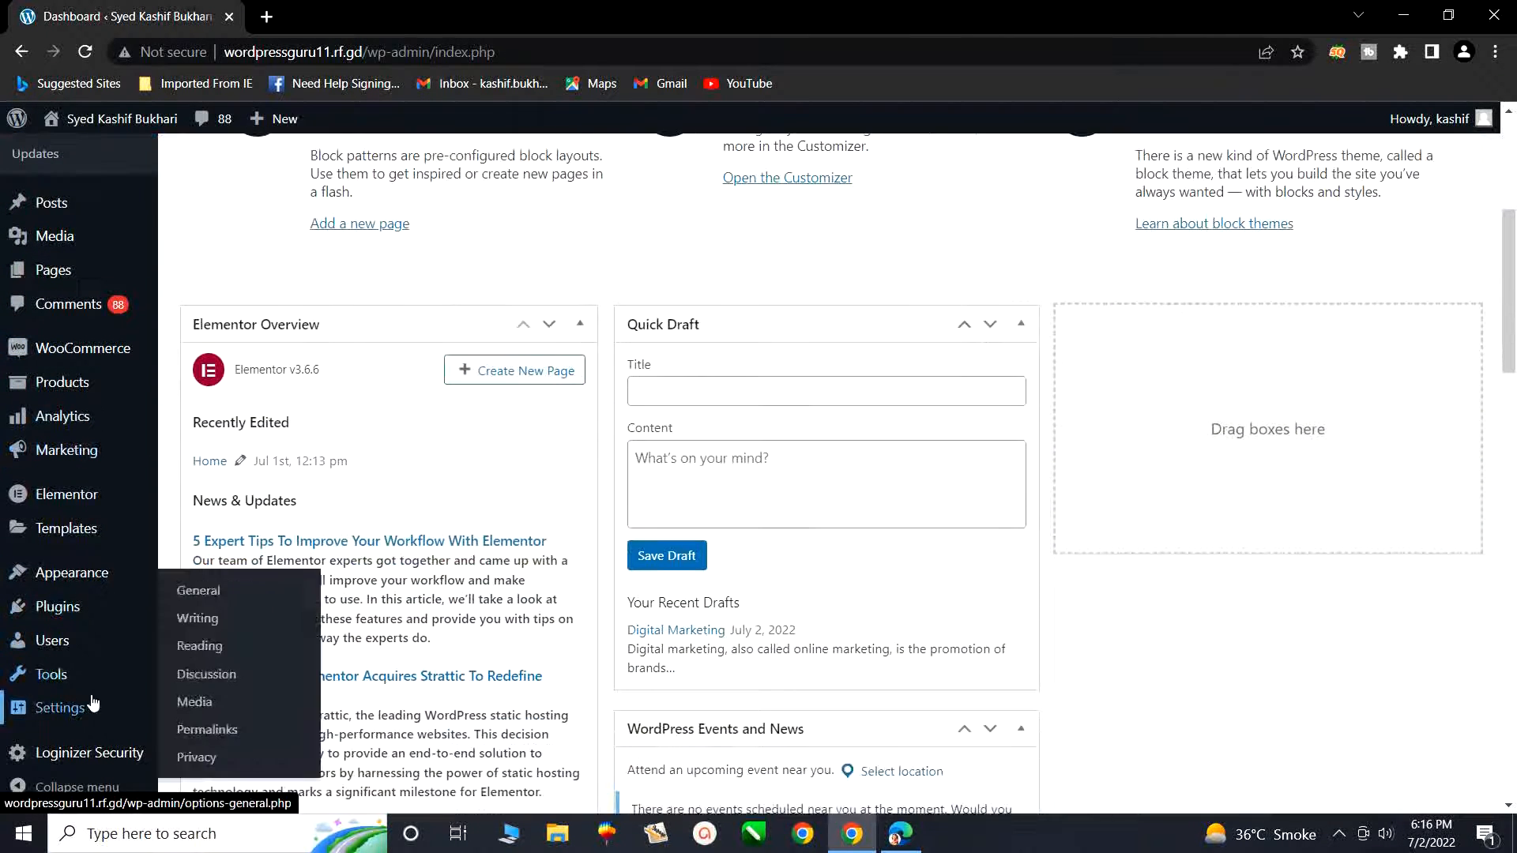
pyautogui.moveTo(59, 619)
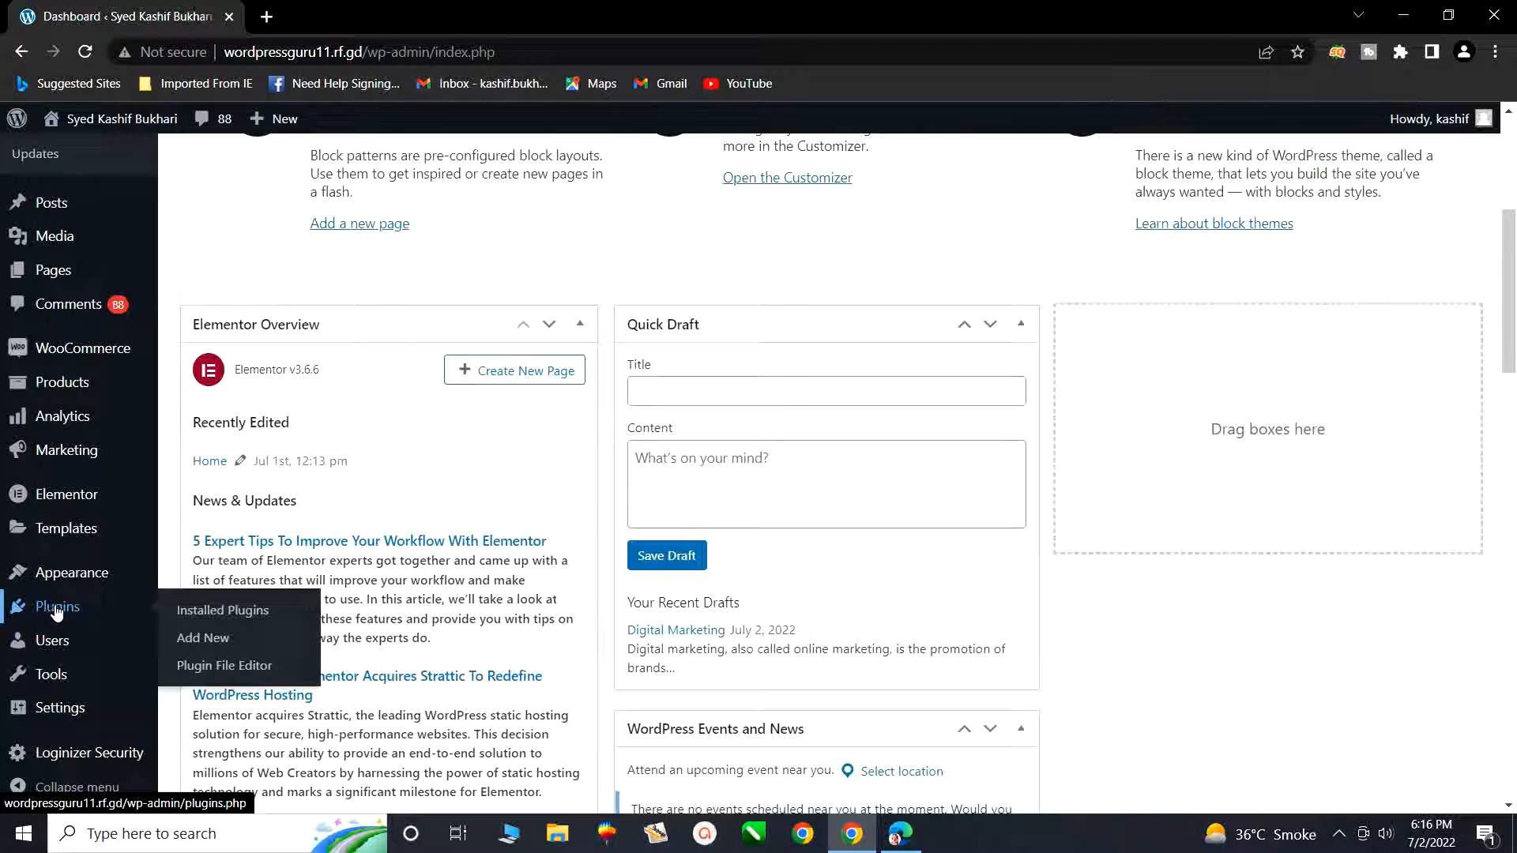
pyautogui.click(215, 647)
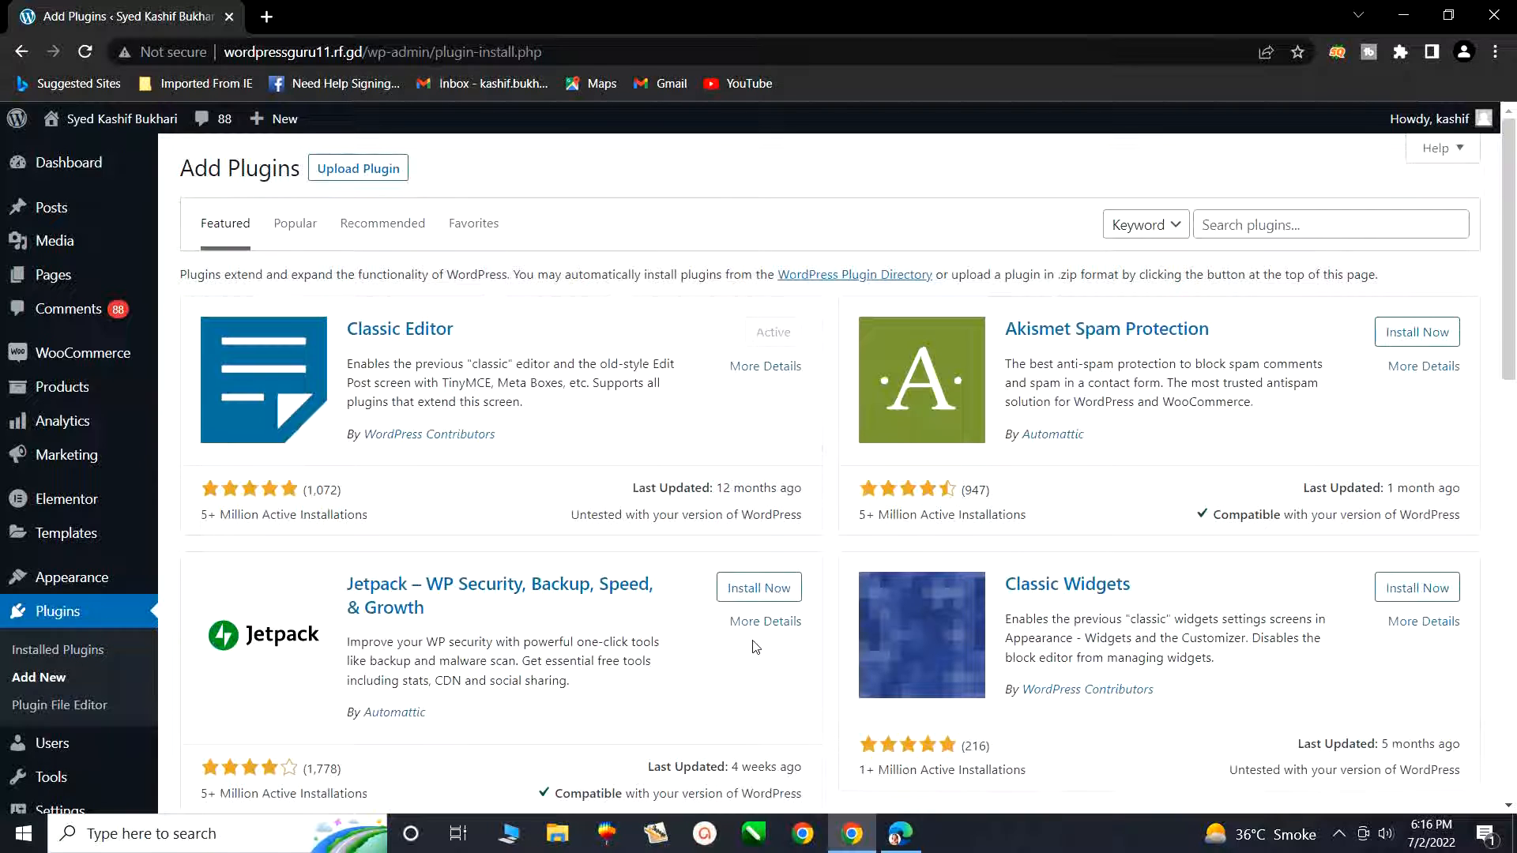
# Search the plugin directory for "updraft" and install the UpdraftPlus WordPress Backup Plugin
pyautogui.scroll(-5, 770, 660)
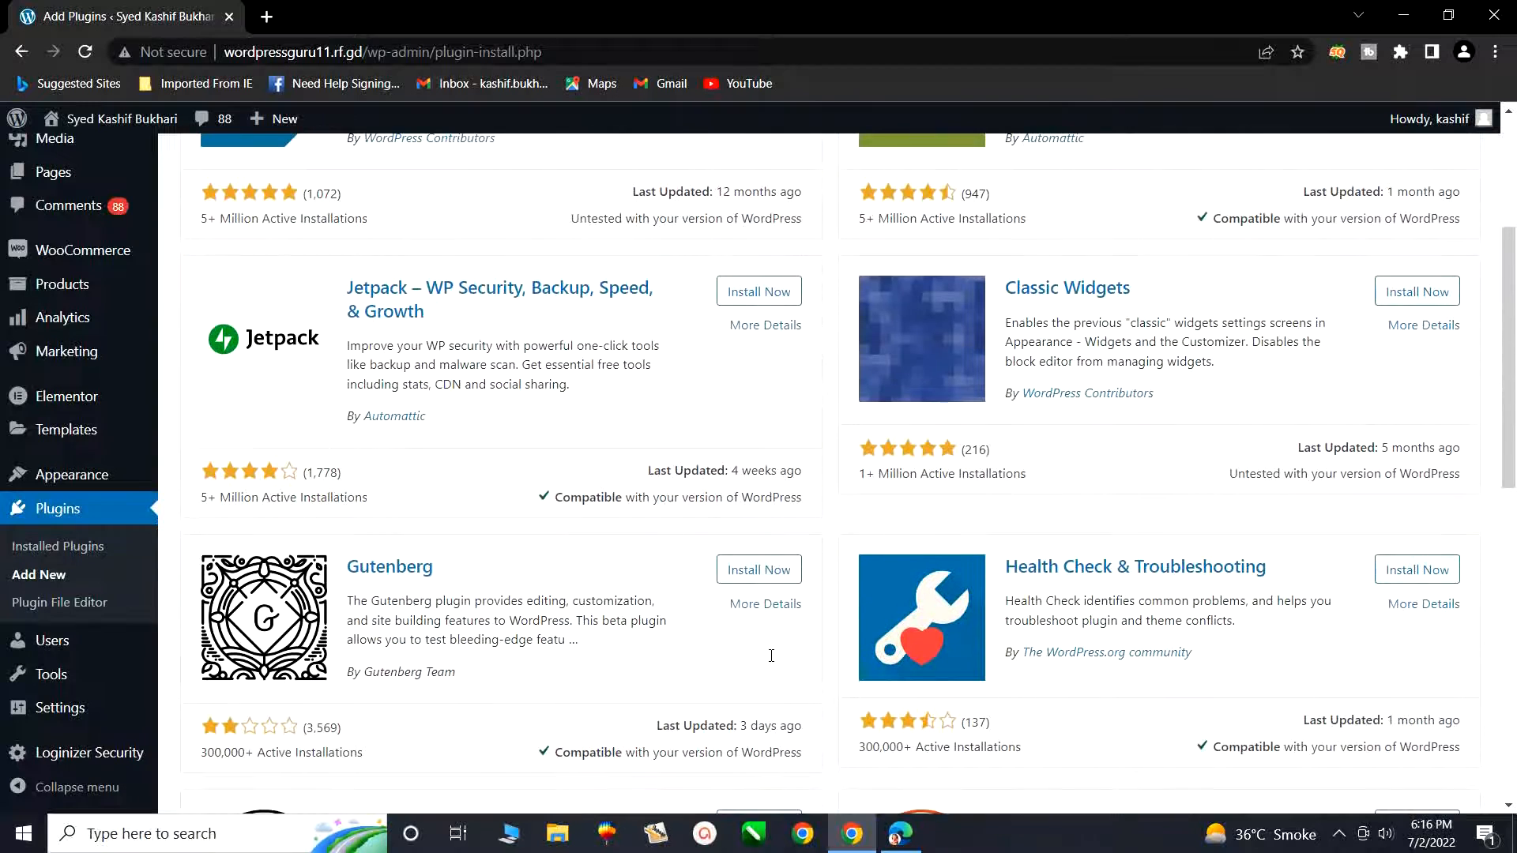
pyautogui.scroll(-2, 773, 662)
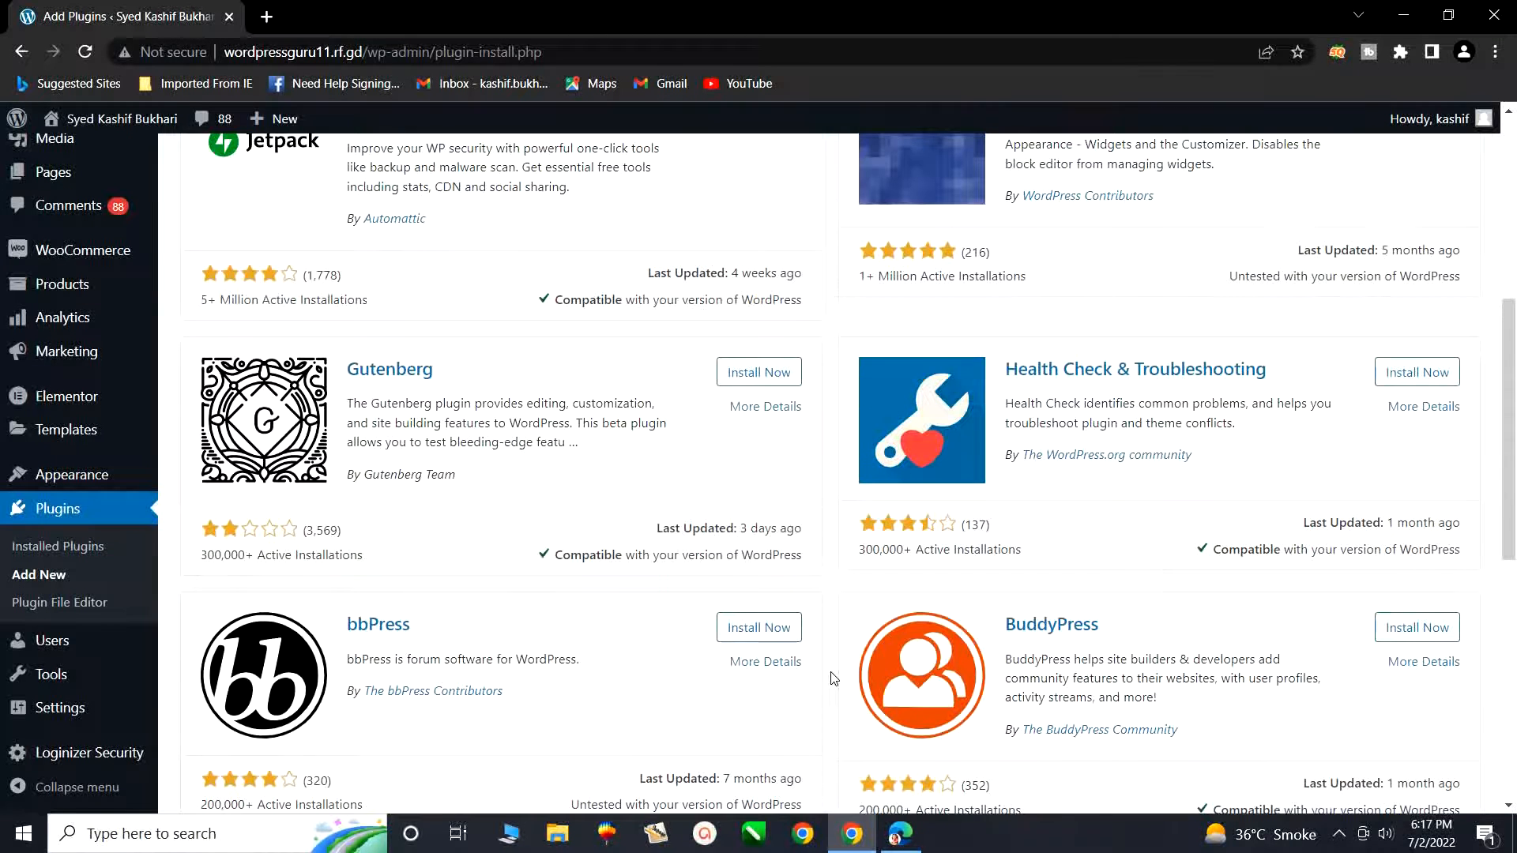
pyautogui.scroll(5, 831, 678)
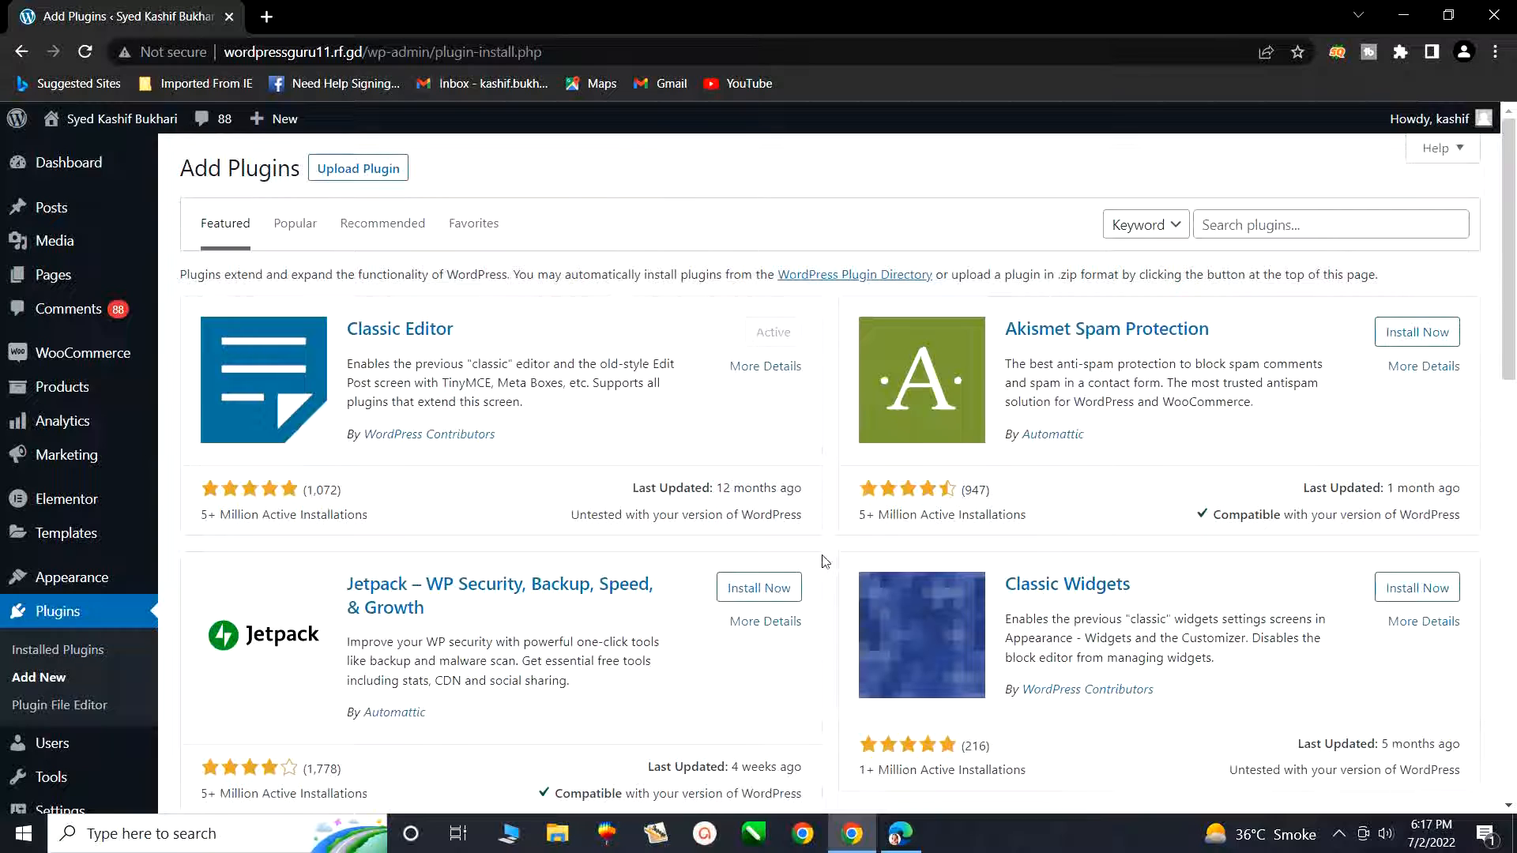
pyautogui.click(1234, 225)
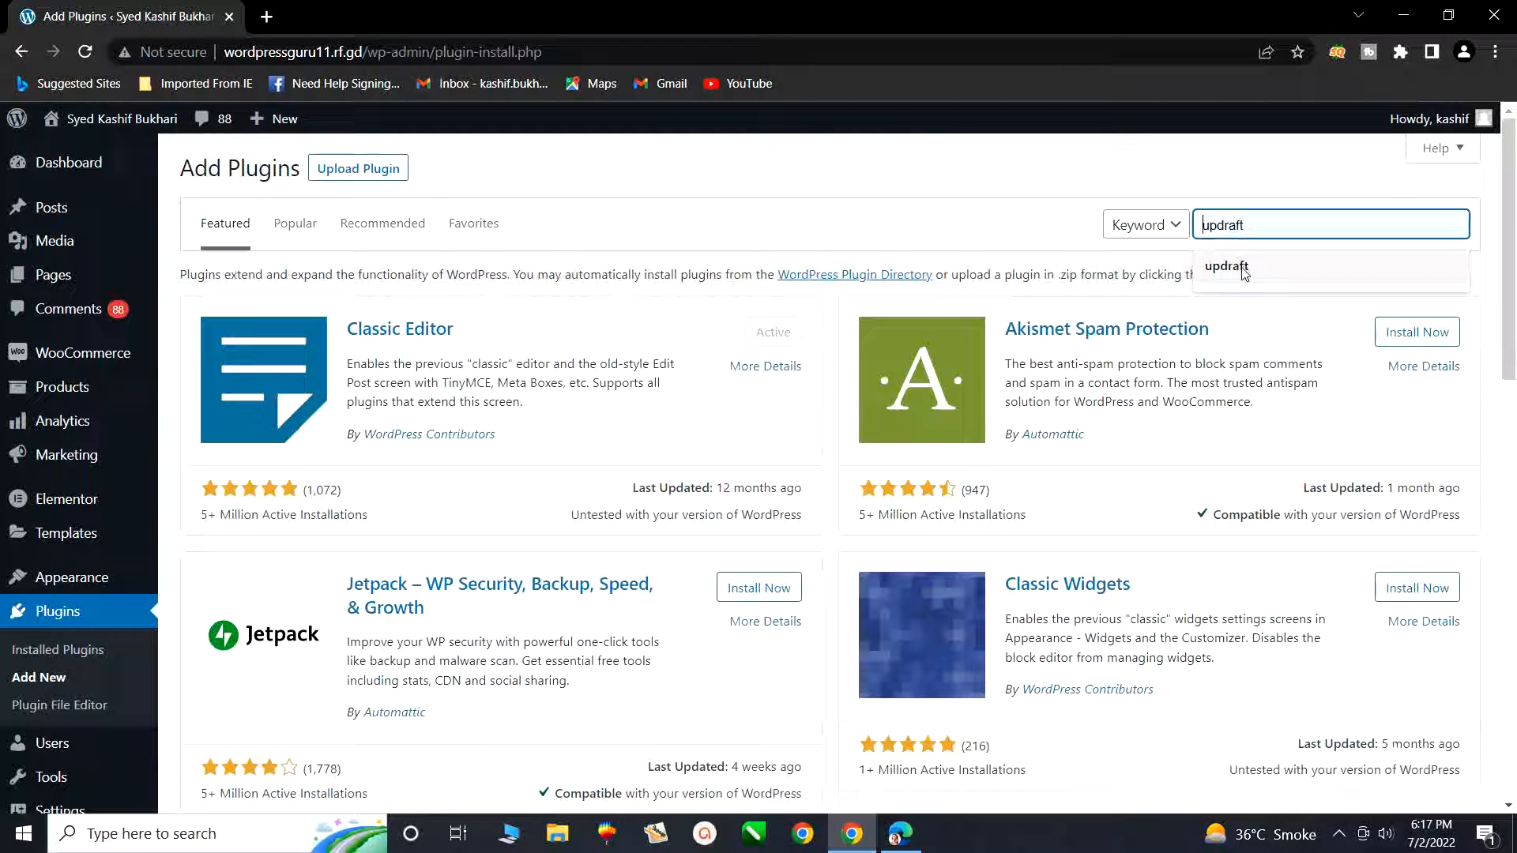
pyautogui.click(1226, 266)
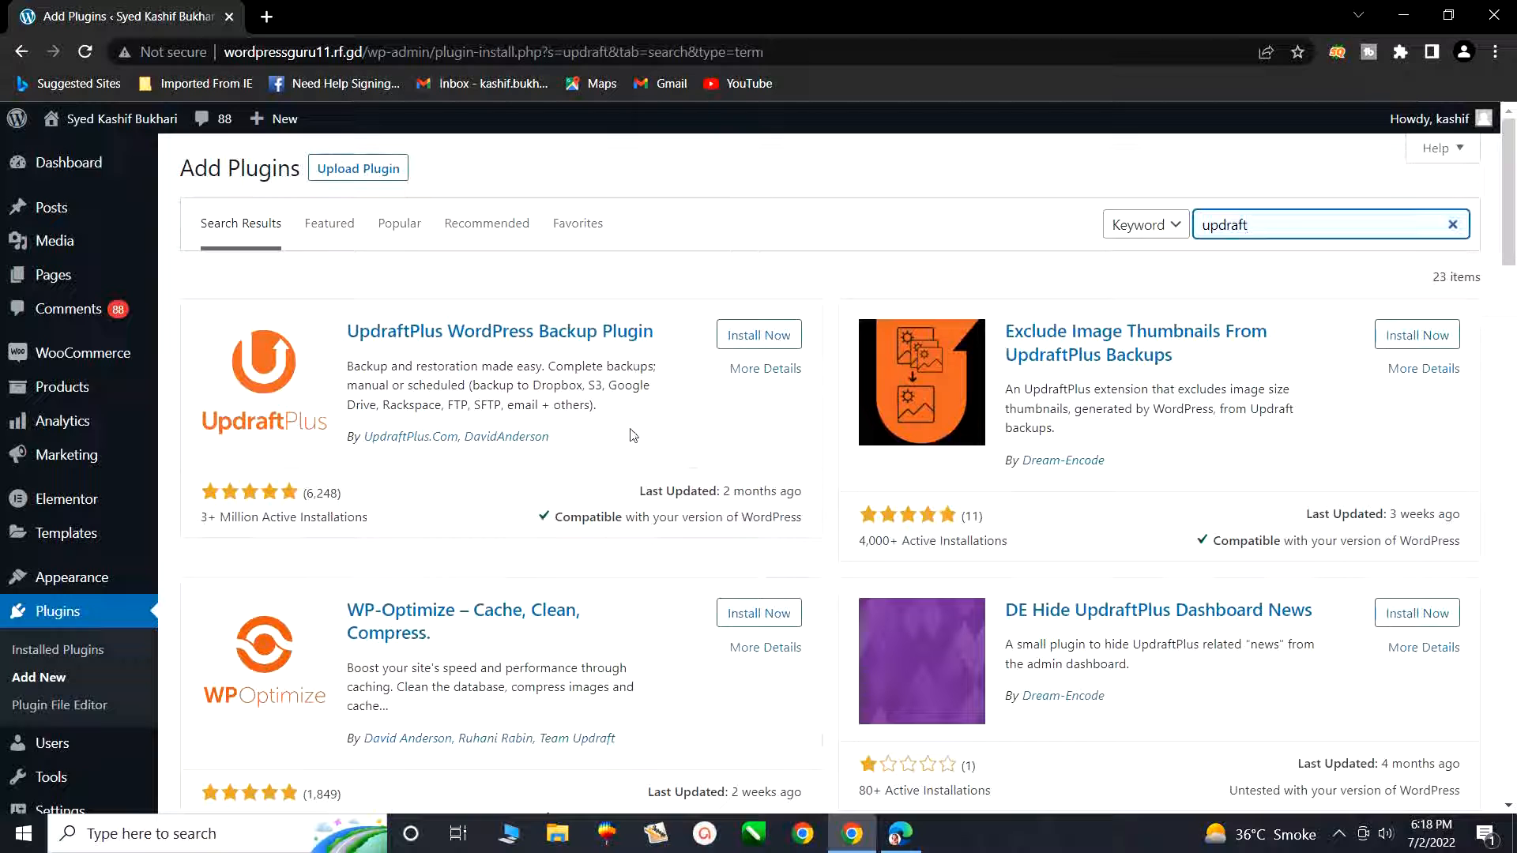
pyautogui.click(758, 338)
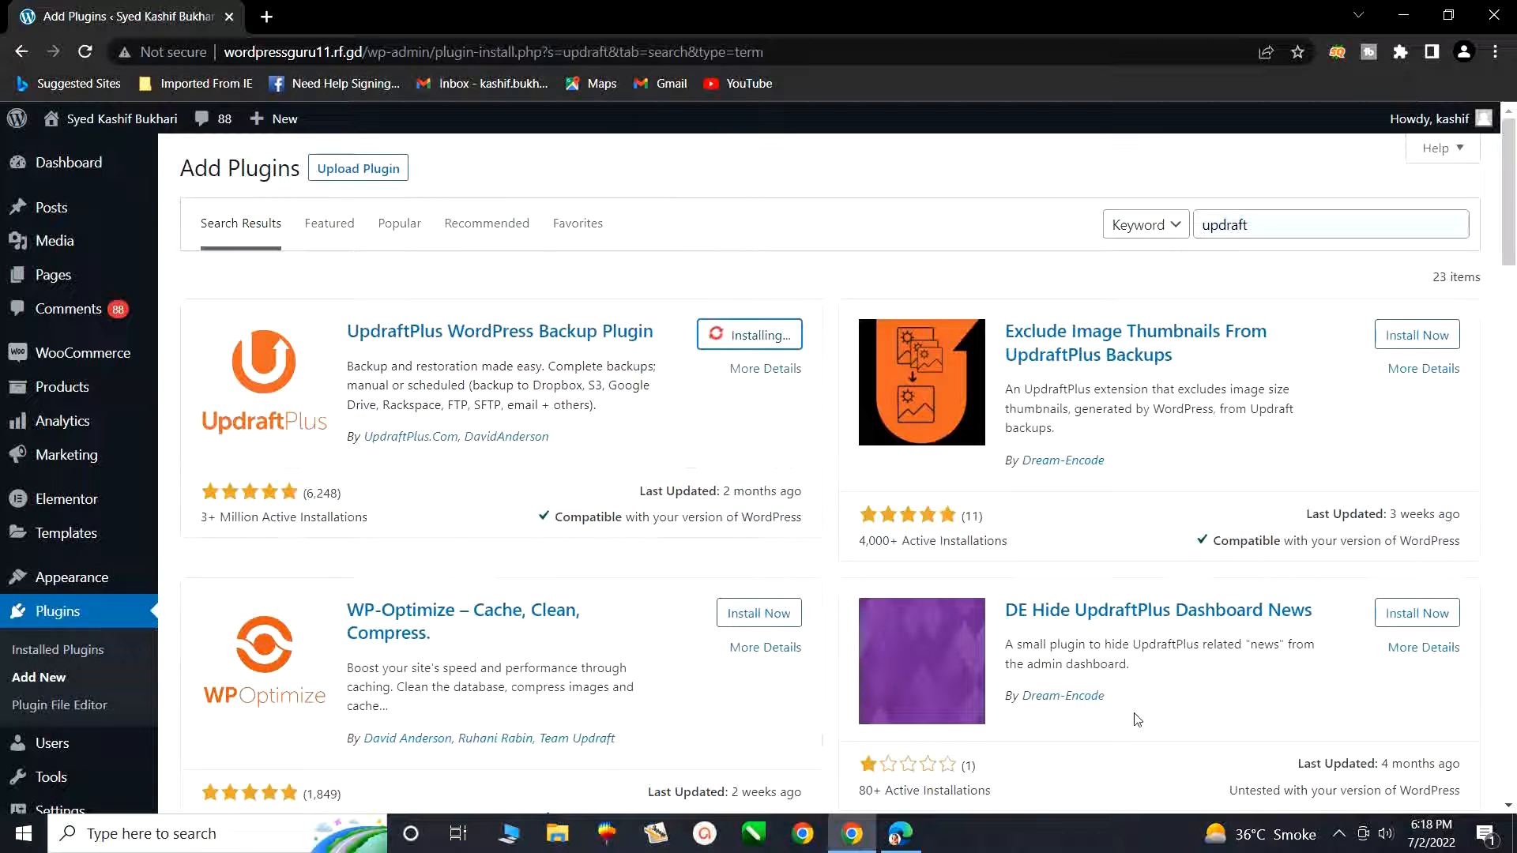
pyautogui.click(1341, 834)
pyautogui.click(1378, 755)
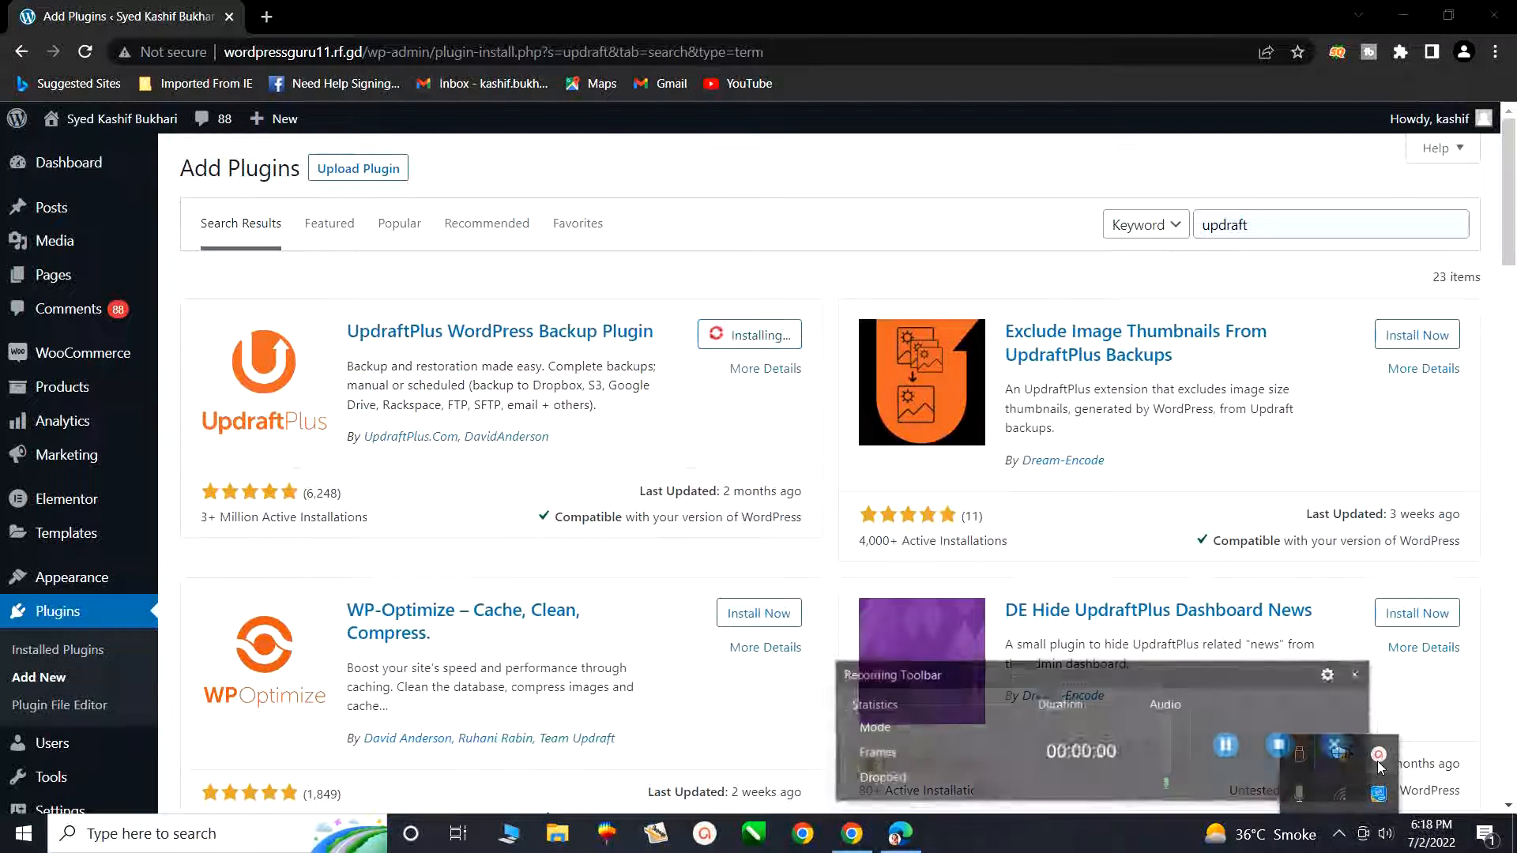
pyautogui.click(1236, 744)
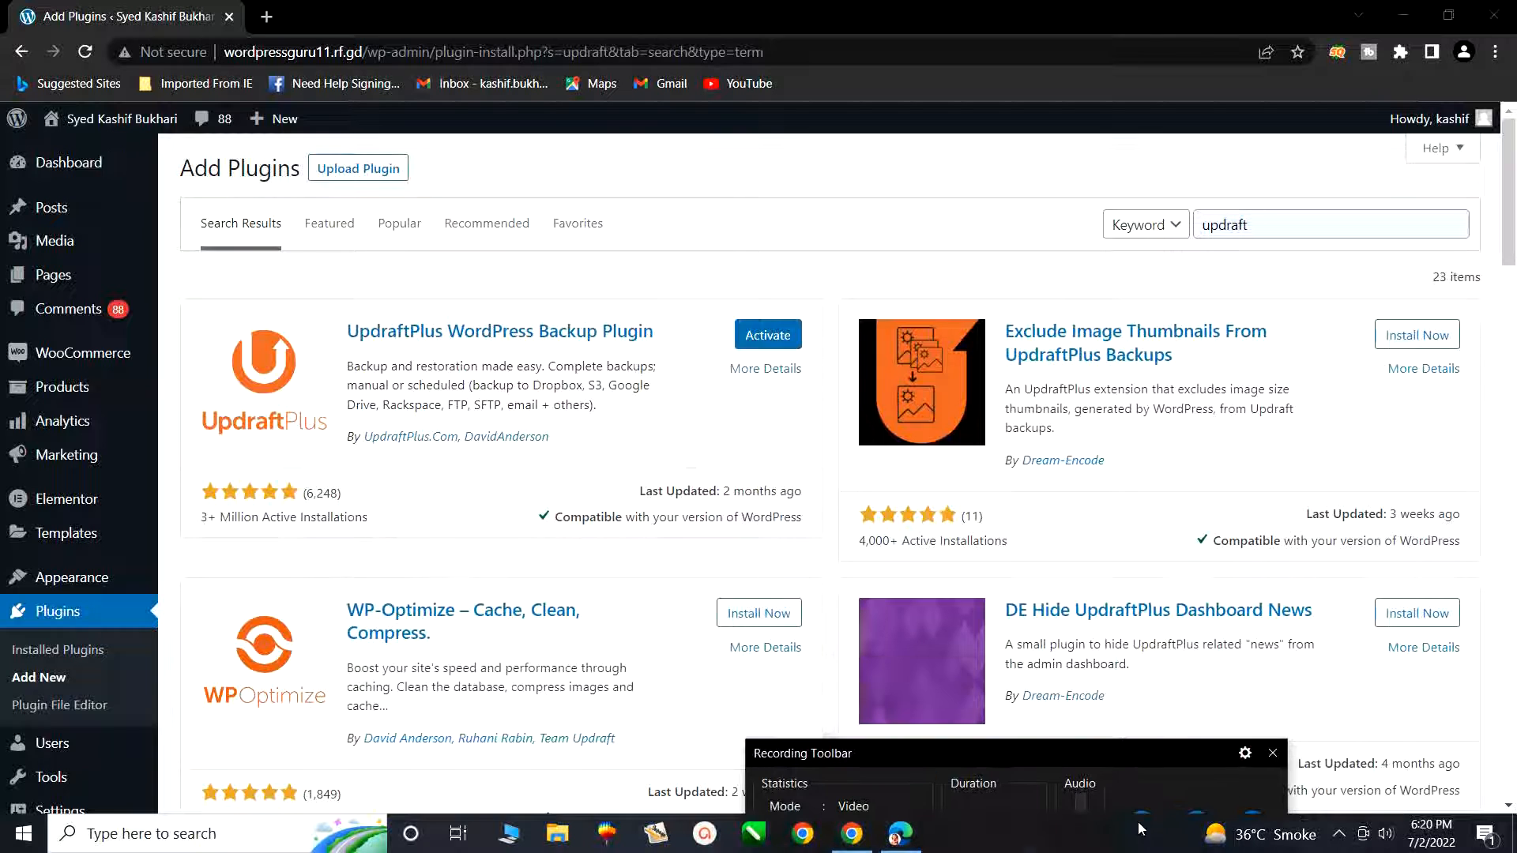
pyautogui.moveTo(1133, 751); pyautogui.dragTo(1140, 723)
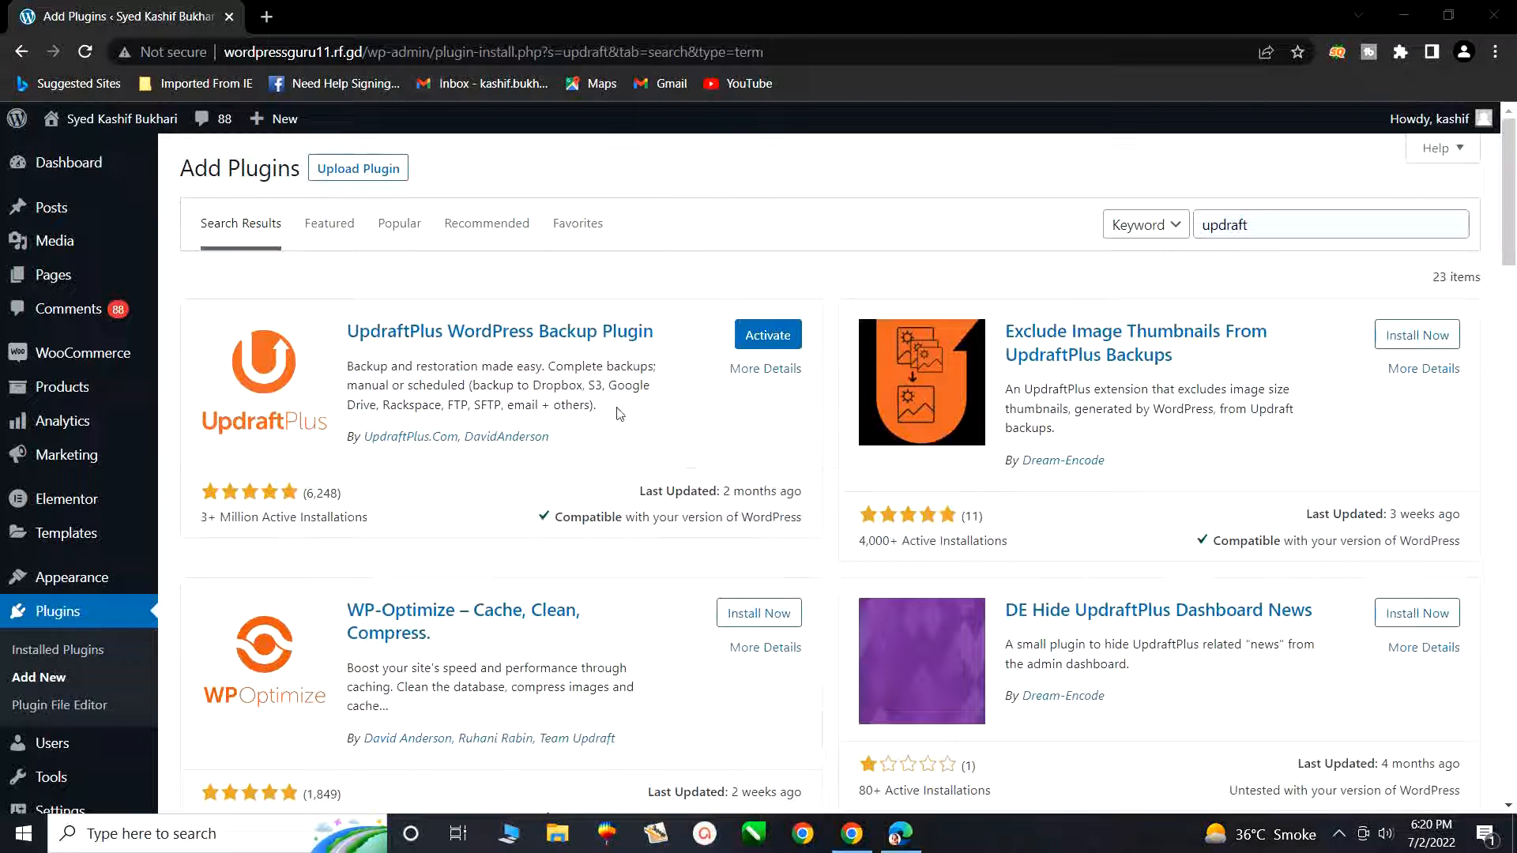
# Activate the UpdraftPlus WordPress Backup Plugin and locate it in the list of installed plugins
pyautogui.click(770, 344)
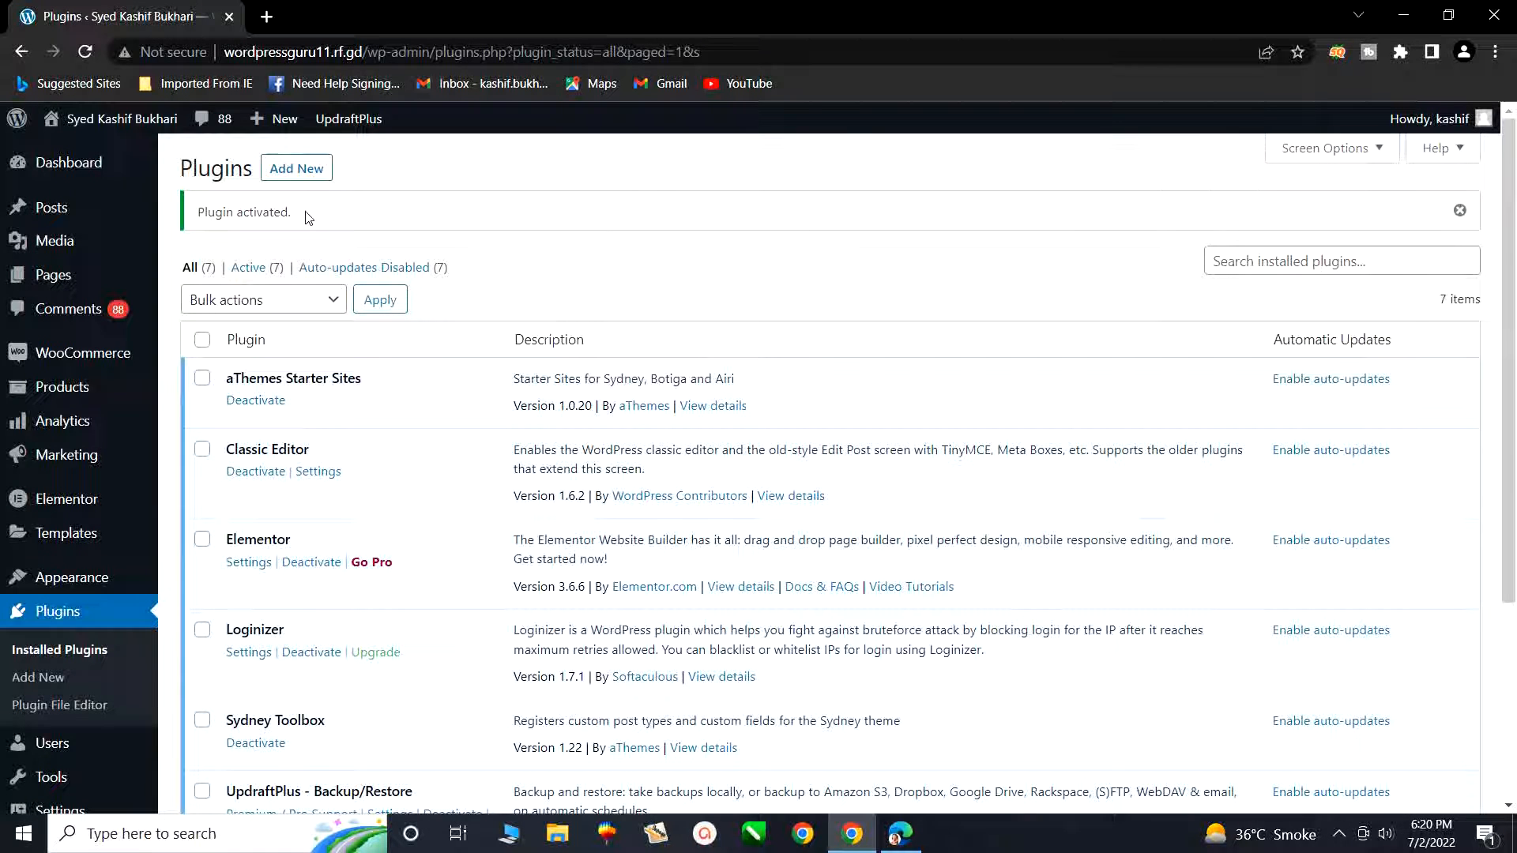
pyautogui.moveTo(300, 213)
pyautogui.mouseDown()
pyautogui.moveTo(197, 213)
pyautogui.moveTo(299, 220)
pyautogui.mouseUp()
pyautogui.scroll(-4, 348, 407)
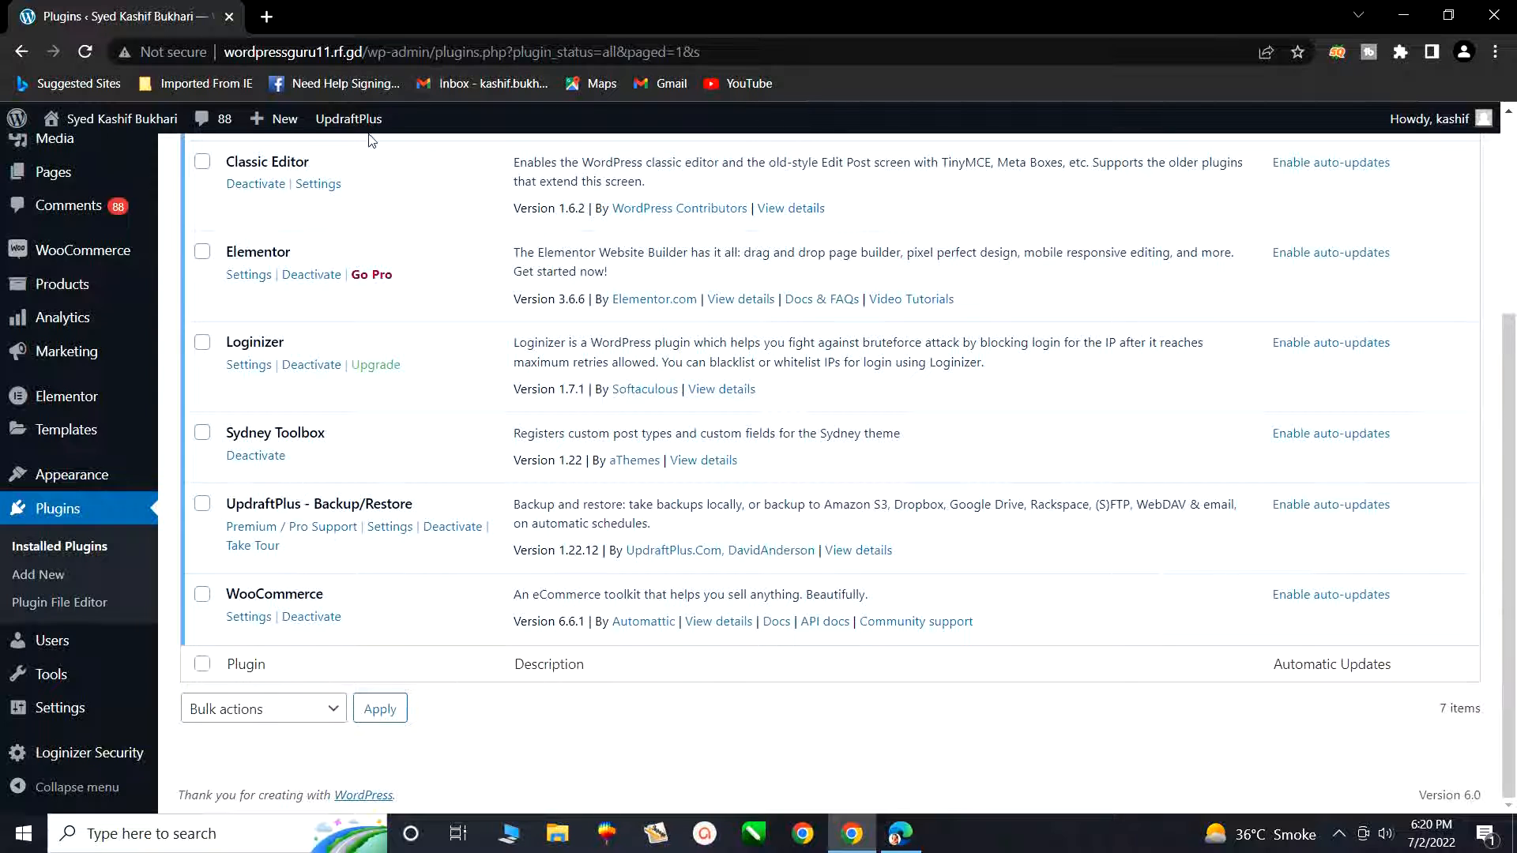
# Open the UpdraftPlus settings and set both the files and the database backup schedule to Daily
pyautogui.moveTo(338, 122)
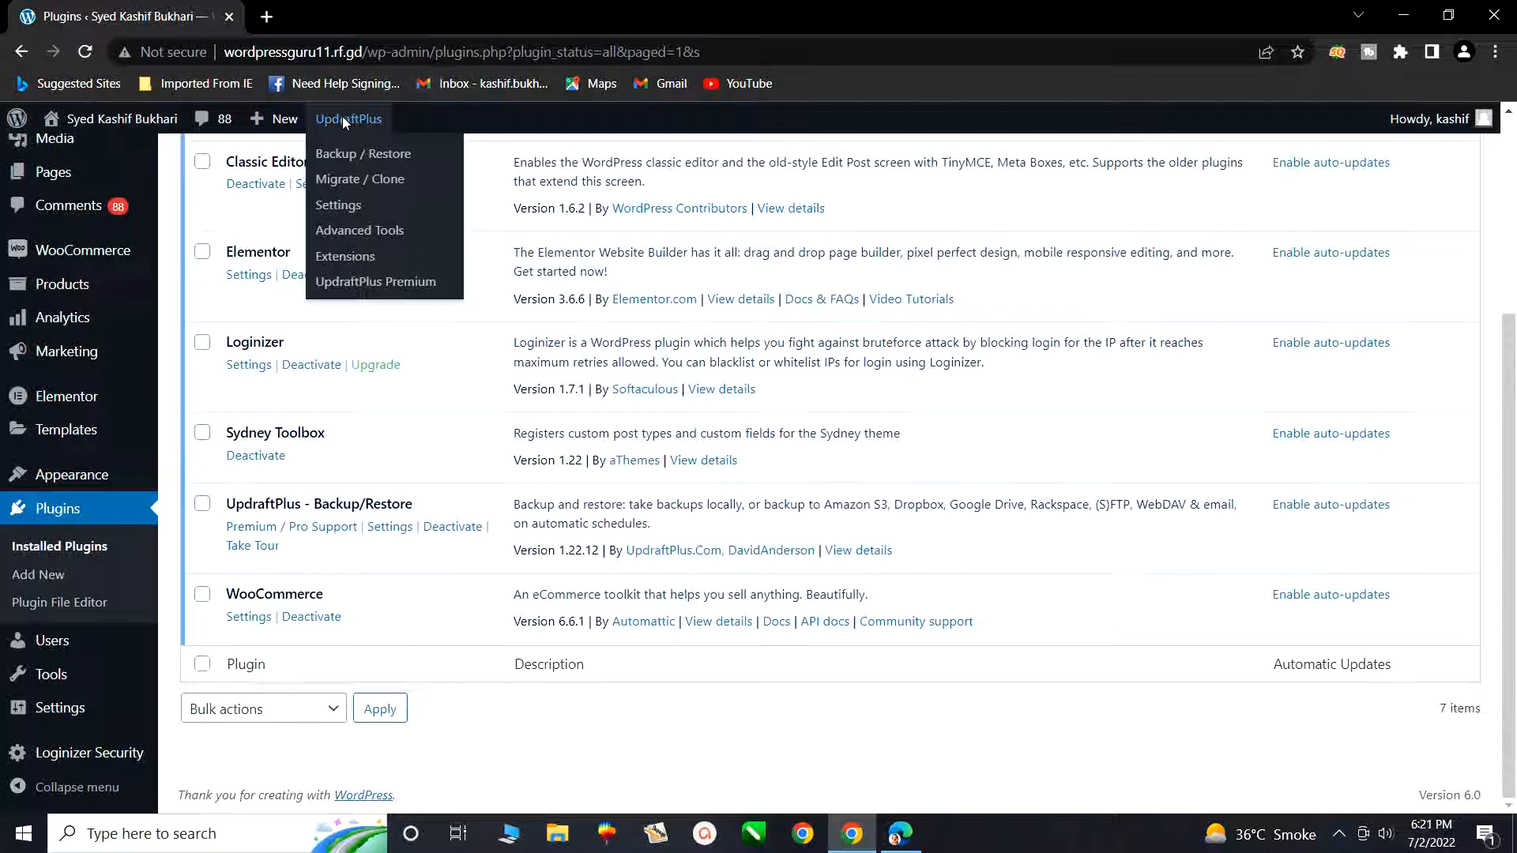
pyautogui.click(341, 207)
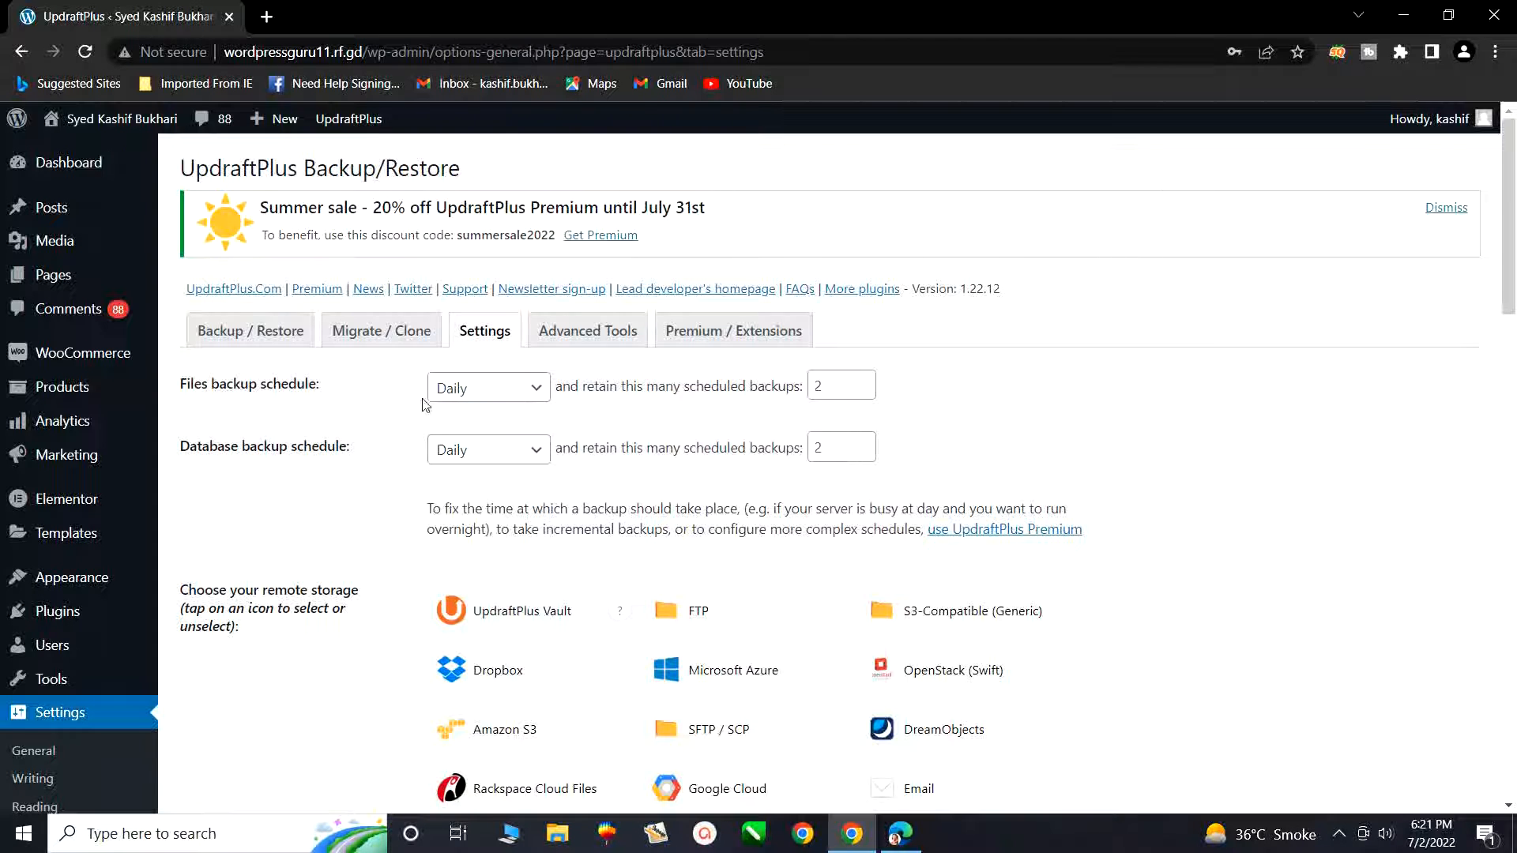
pyautogui.click(535, 390)
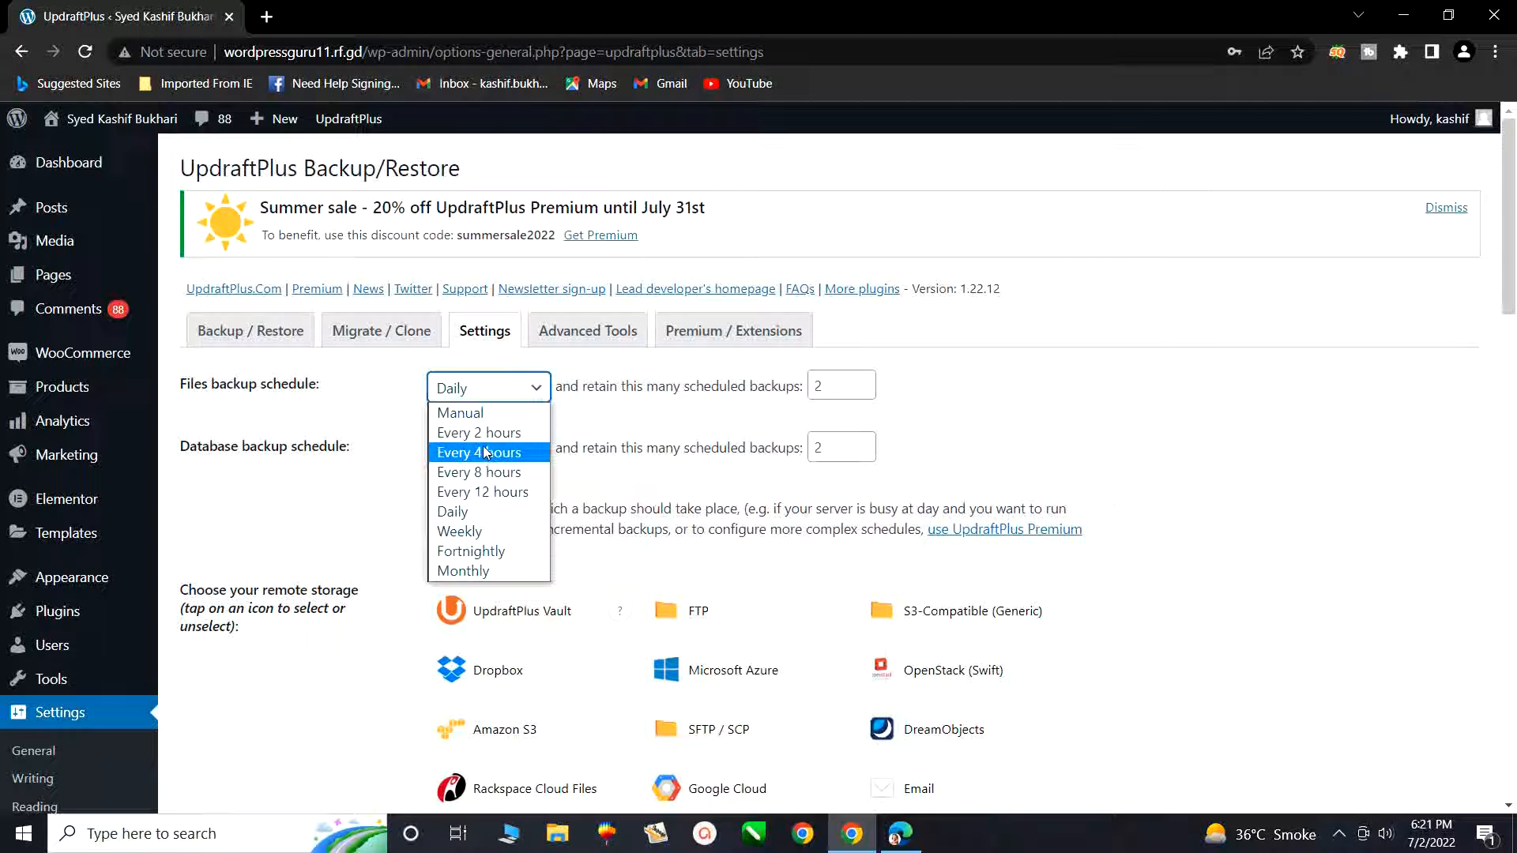
pyautogui.click(473, 514)
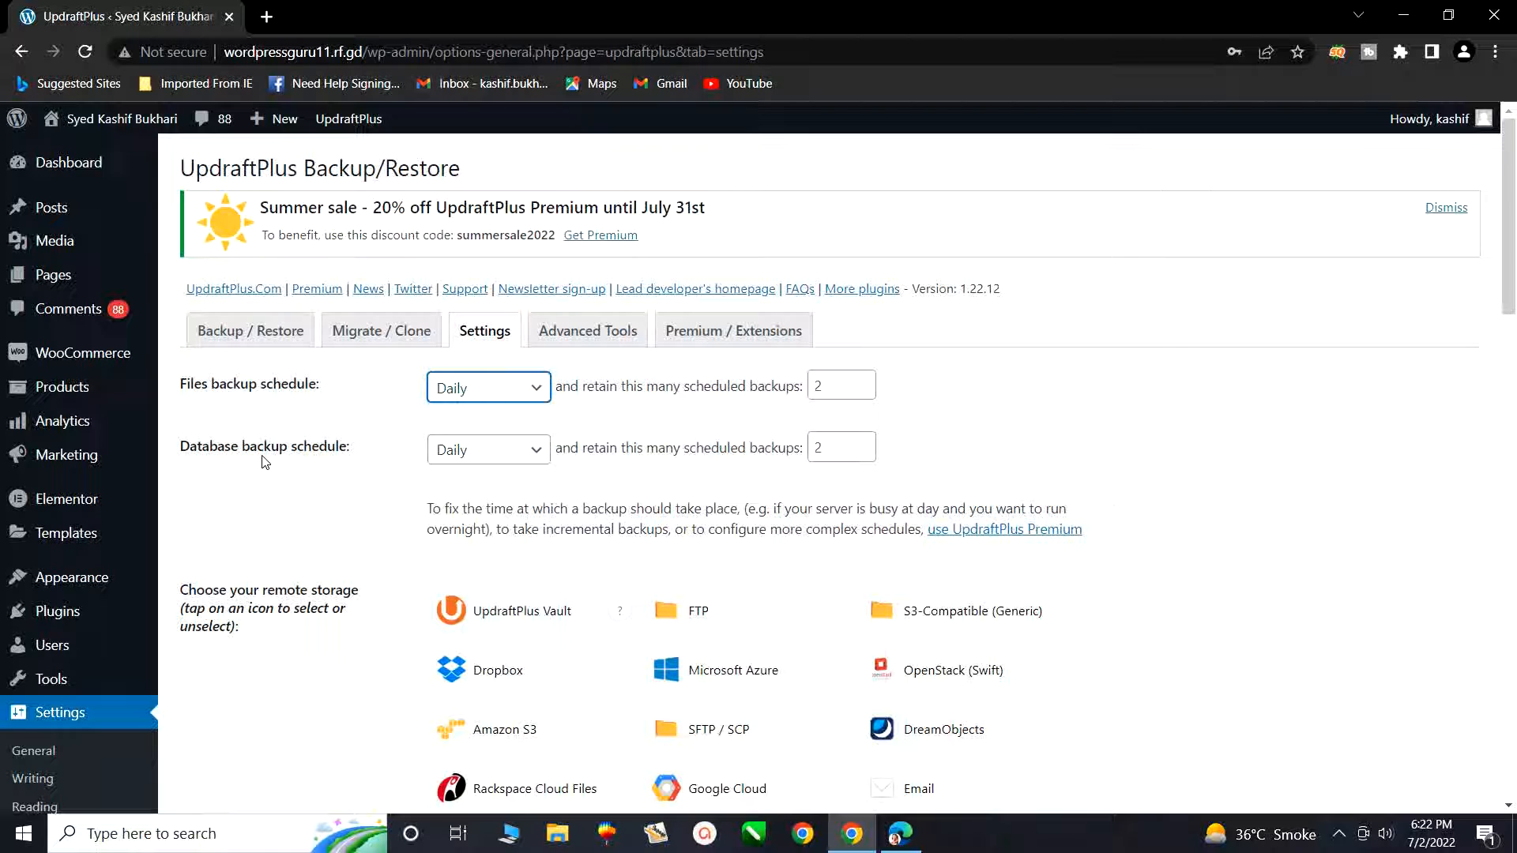
pyautogui.click(530, 460)
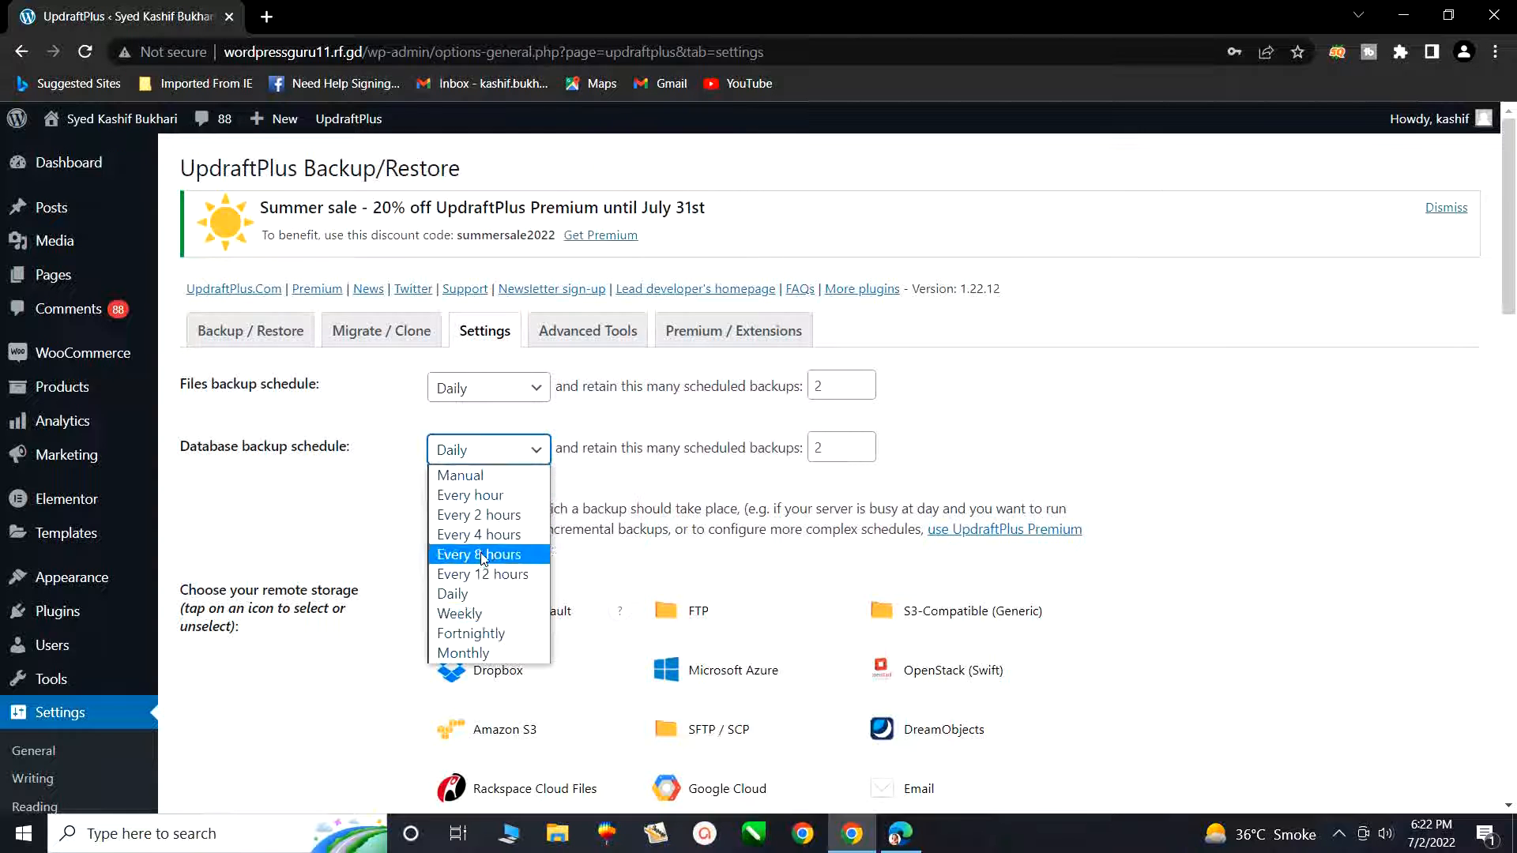
pyautogui.click(472, 597)
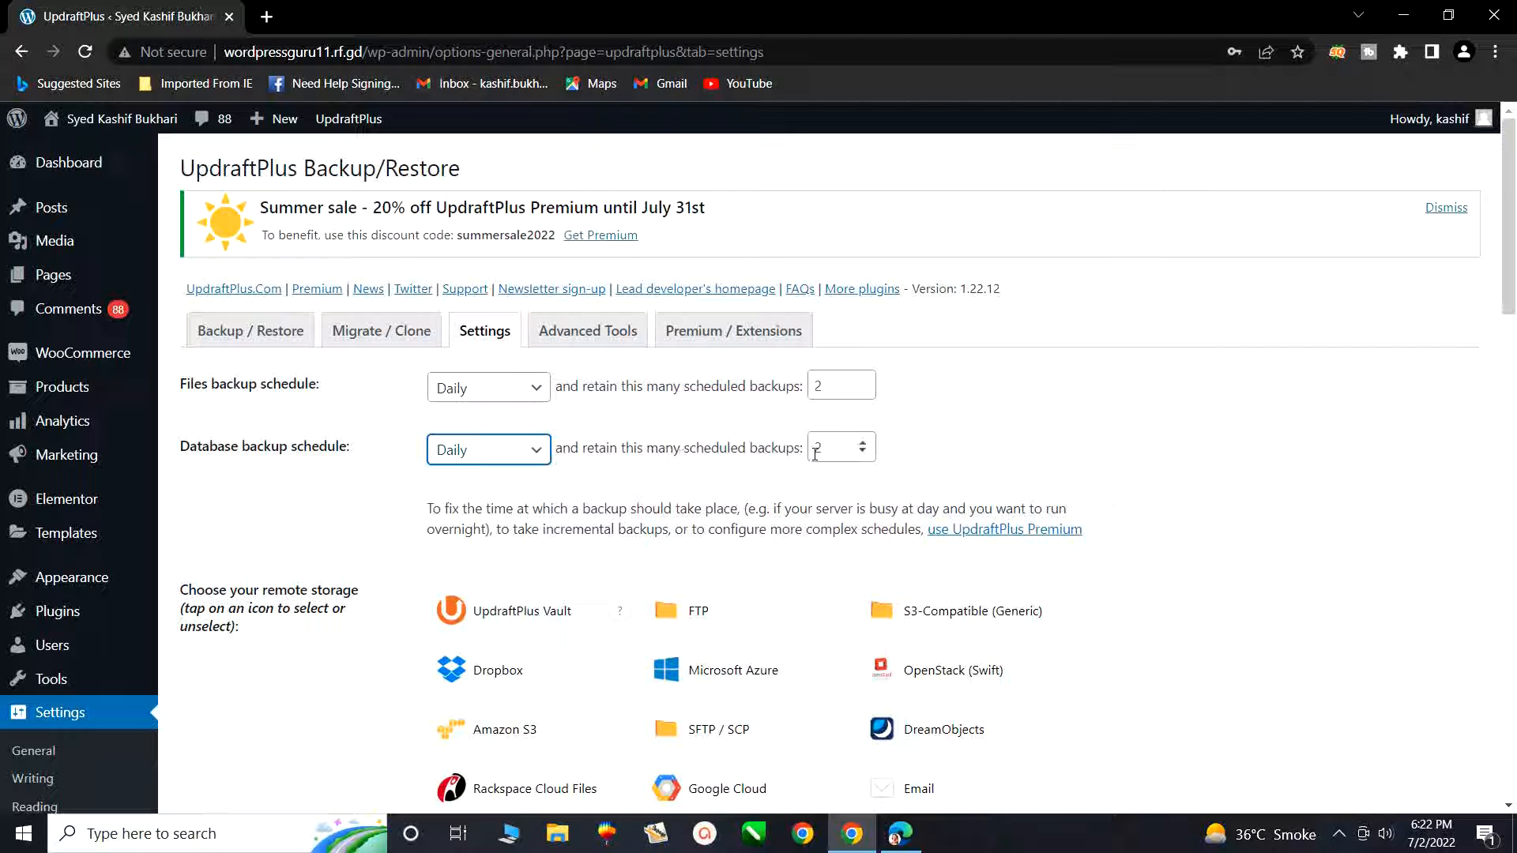
# Select Google Drive as the remote storage for the backups and save the UpdraftPlus settings
pyautogui.scroll(-1, 481, 589)
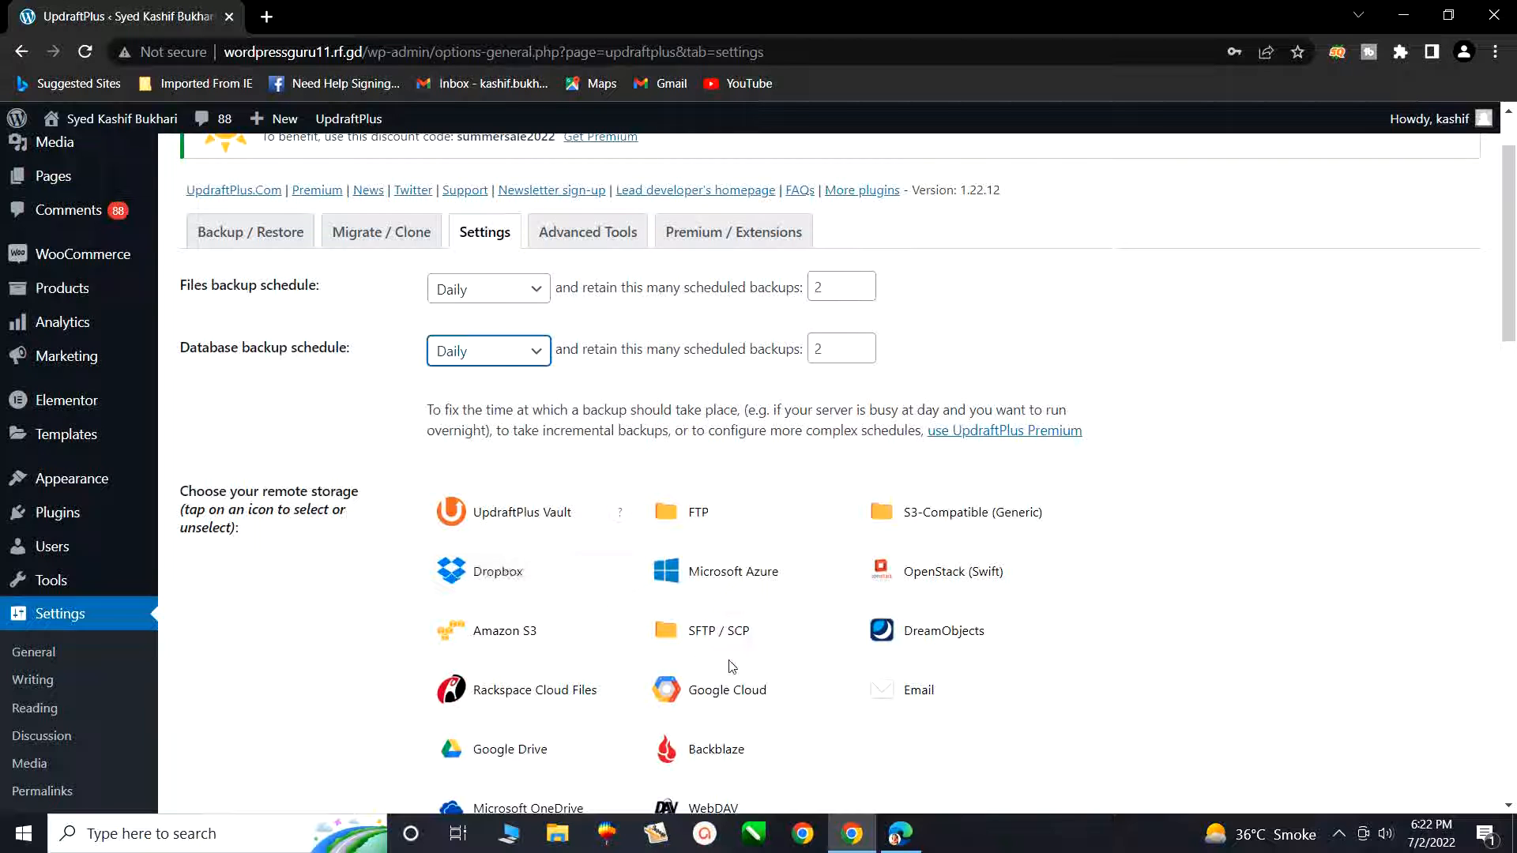
pyautogui.scroll(-1, 714, 641)
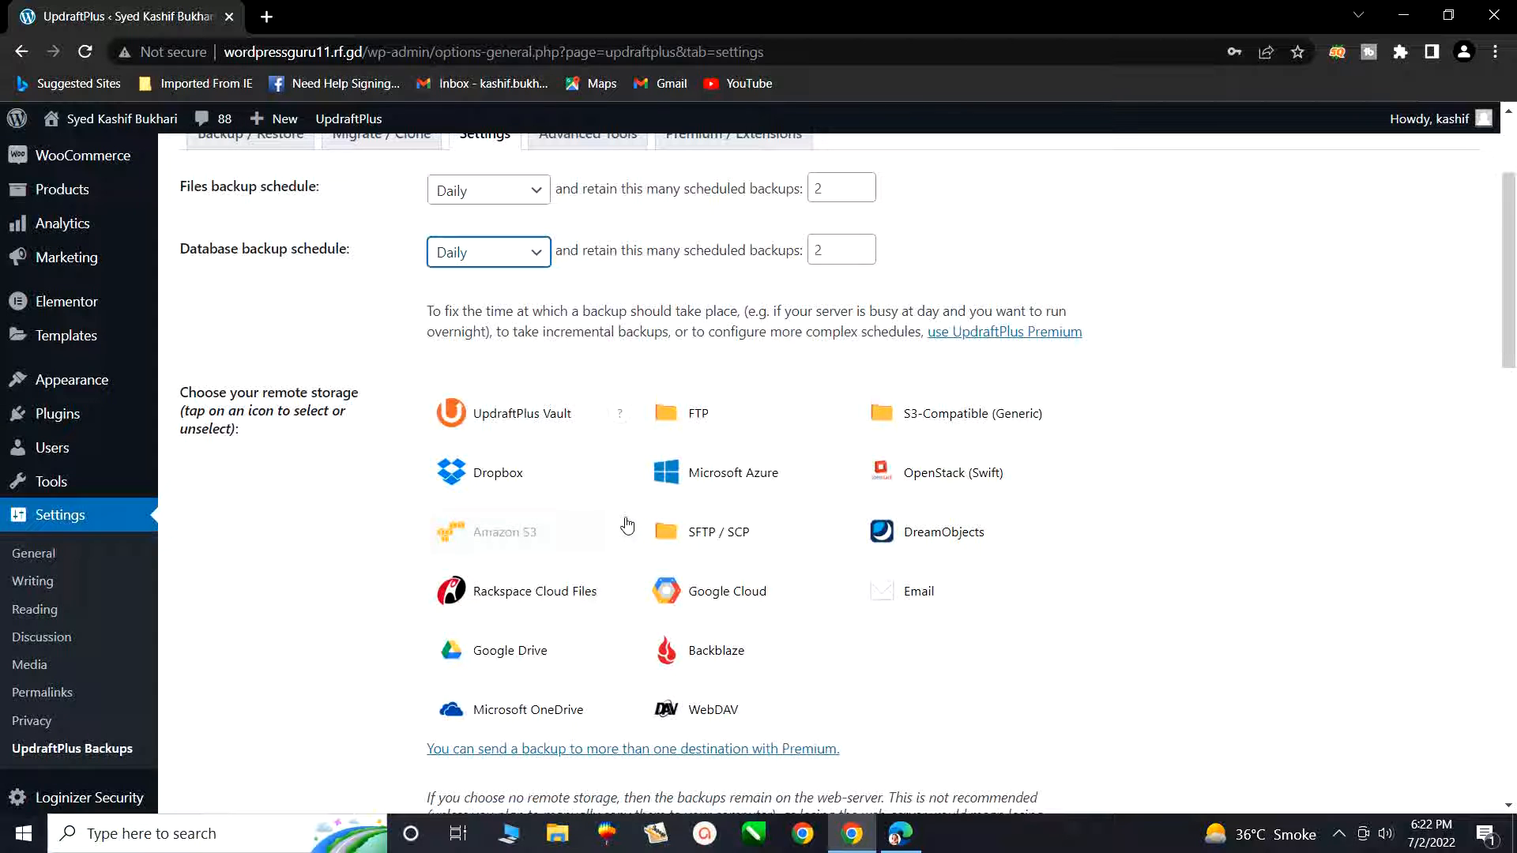
pyautogui.click(498, 656)
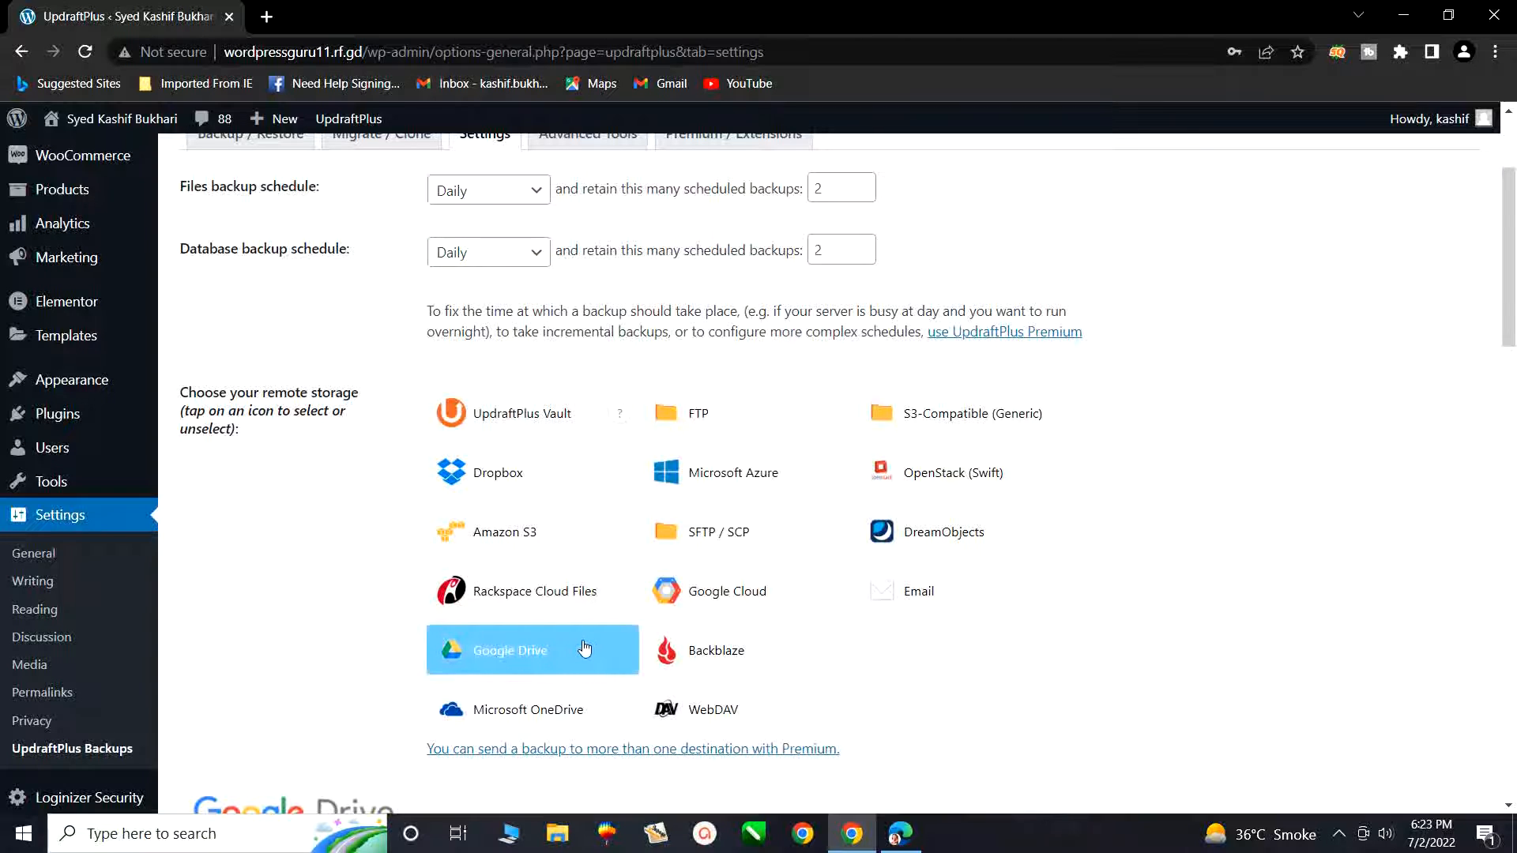
pyautogui.scroll(-2, 583, 645)
pyautogui.scroll(-1, 585, 646)
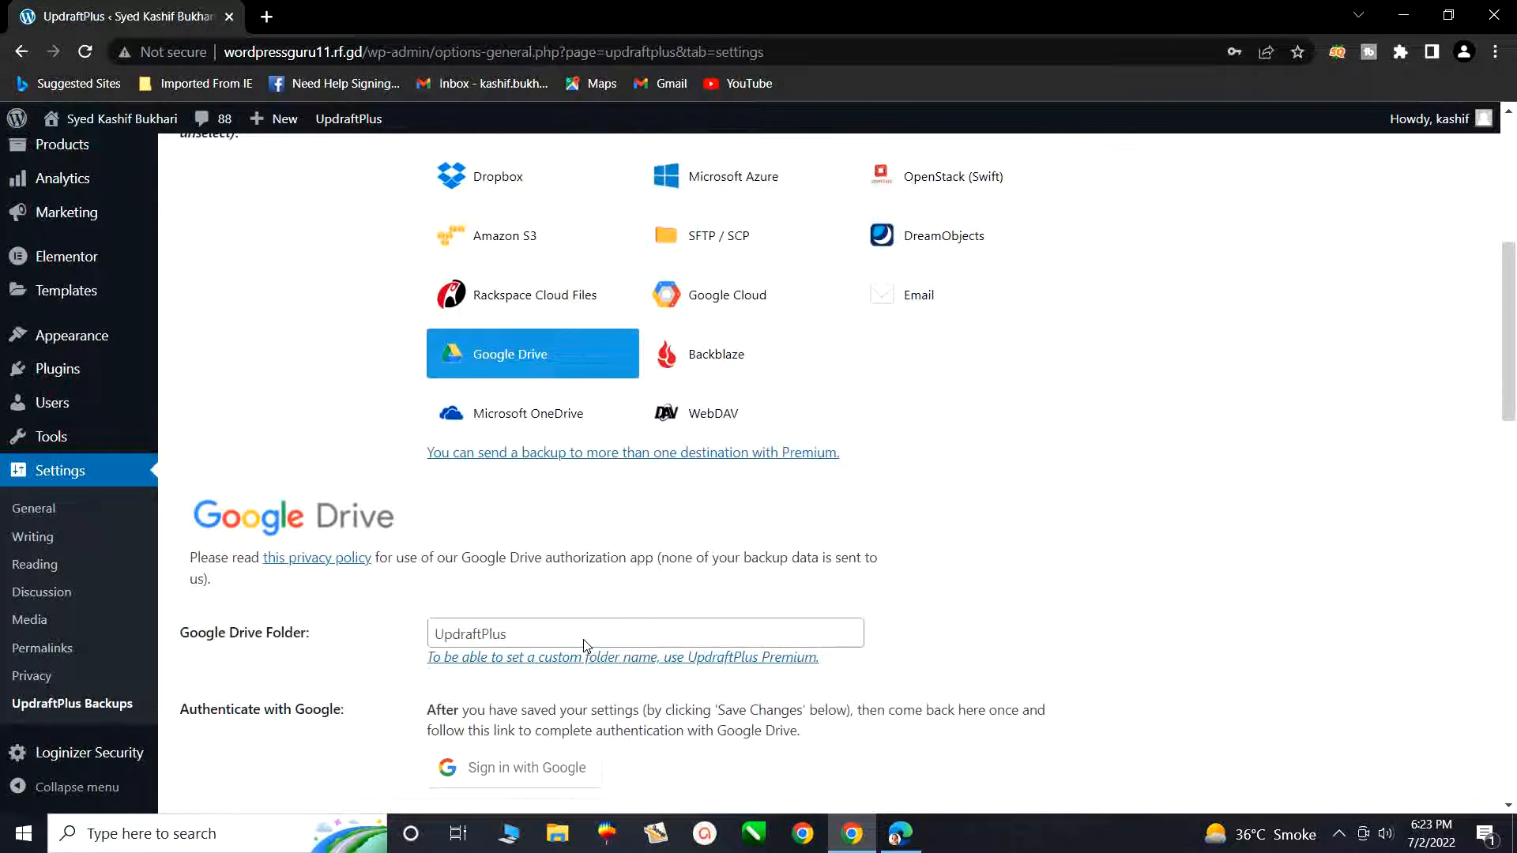
pyautogui.scroll(-3, 584, 646)
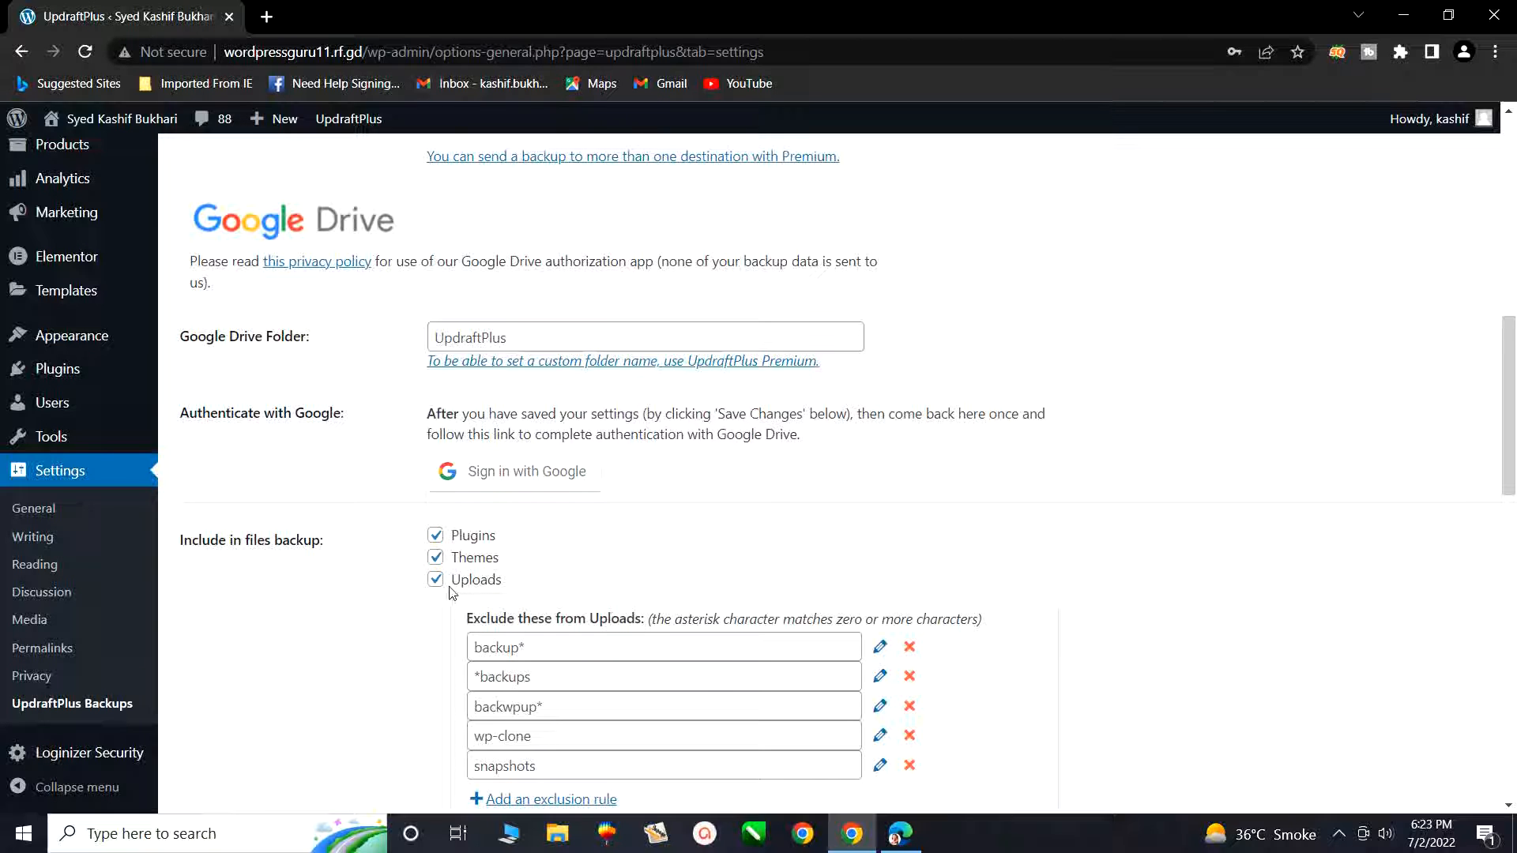
pyautogui.scroll(-1, 452, 593)
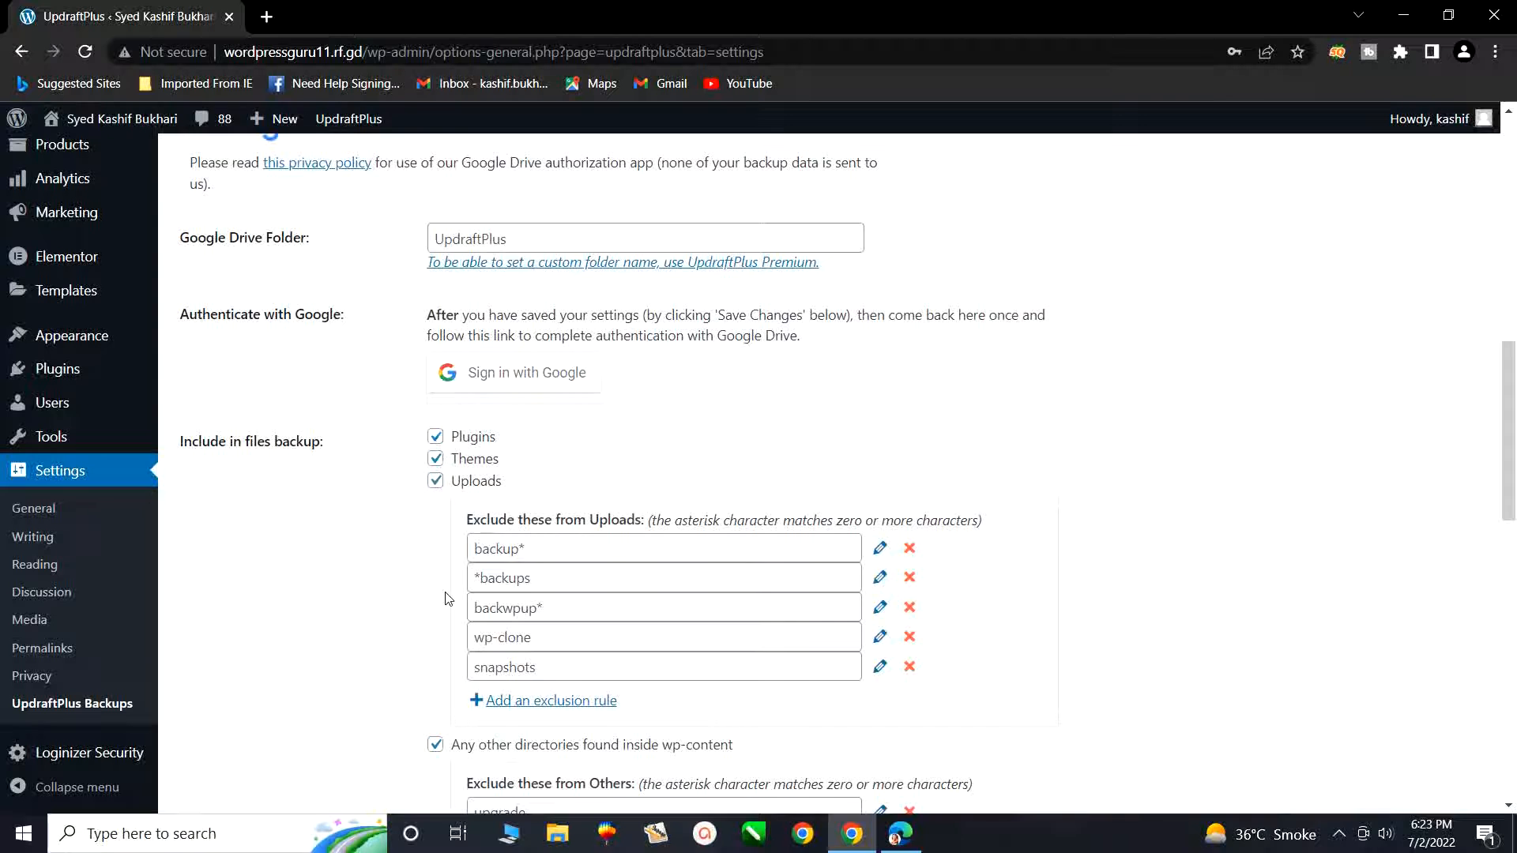
pyautogui.scroll(-7, 447, 598)
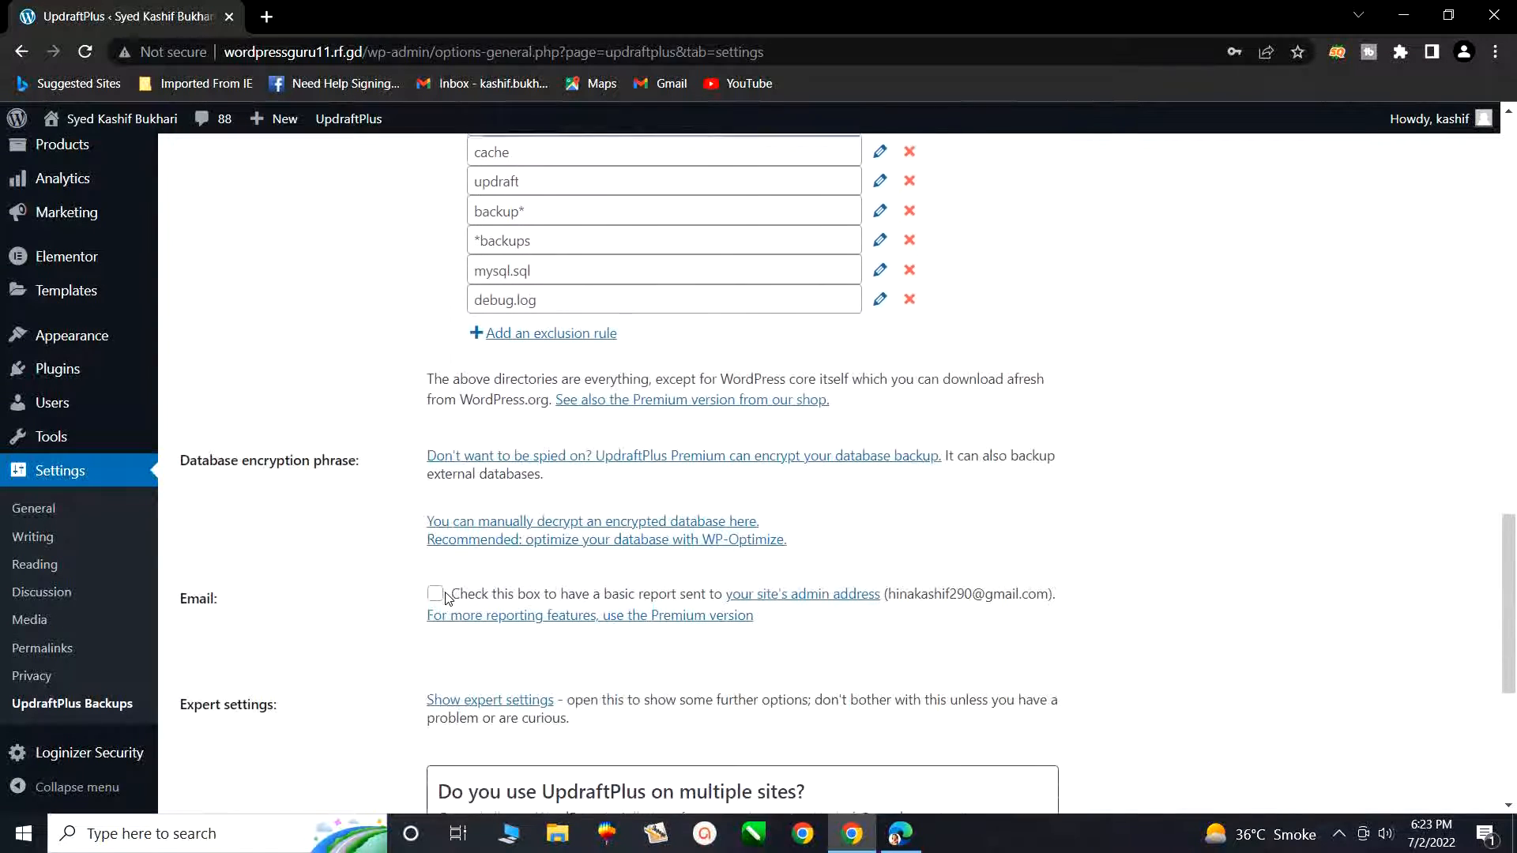
pyautogui.scroll(-3, 446, 598)
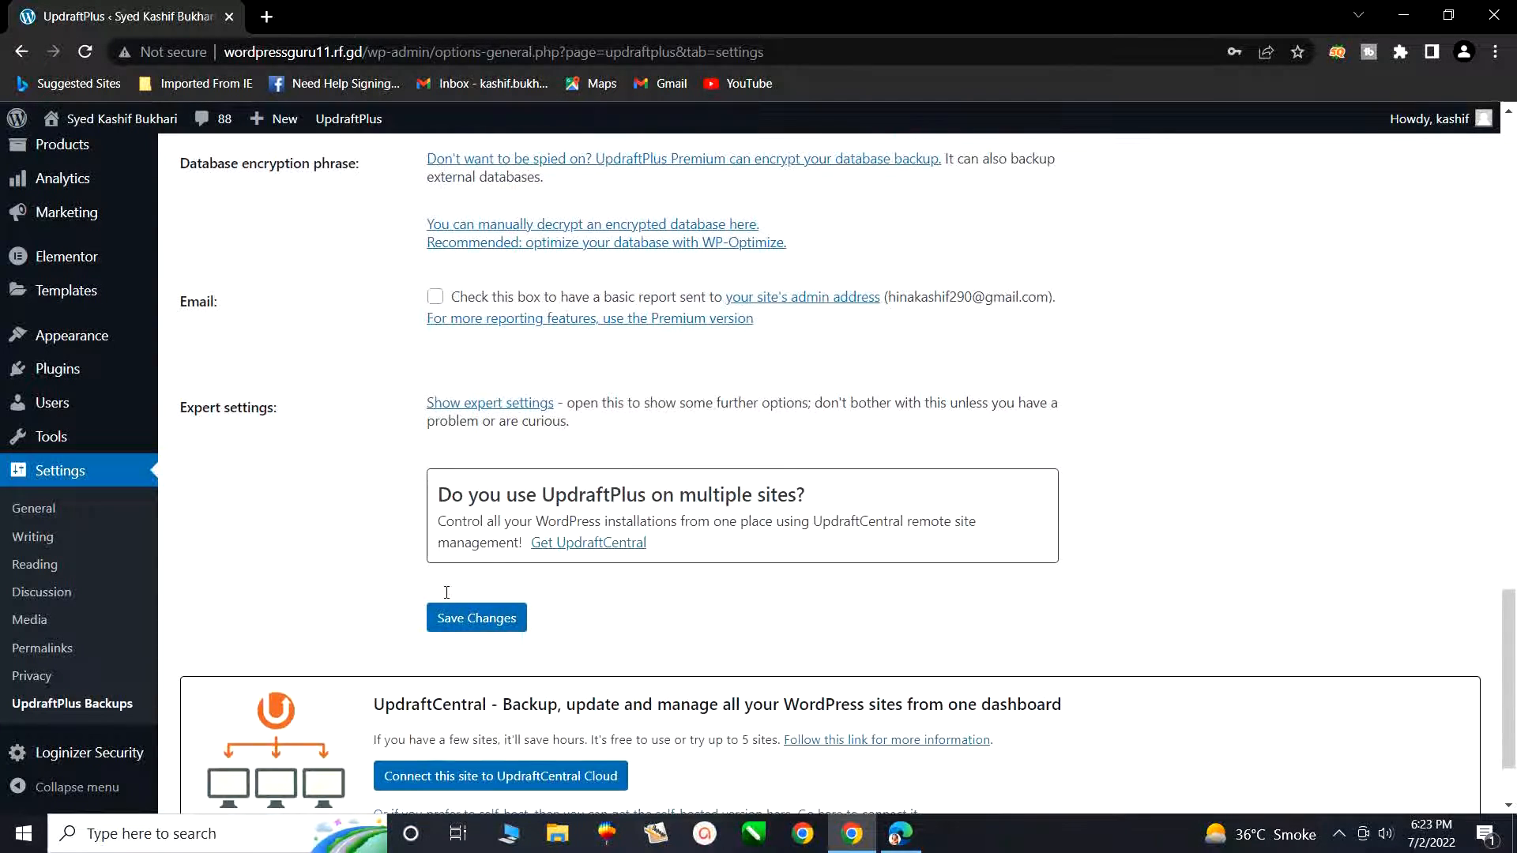
pyautogui.click(473, 622)
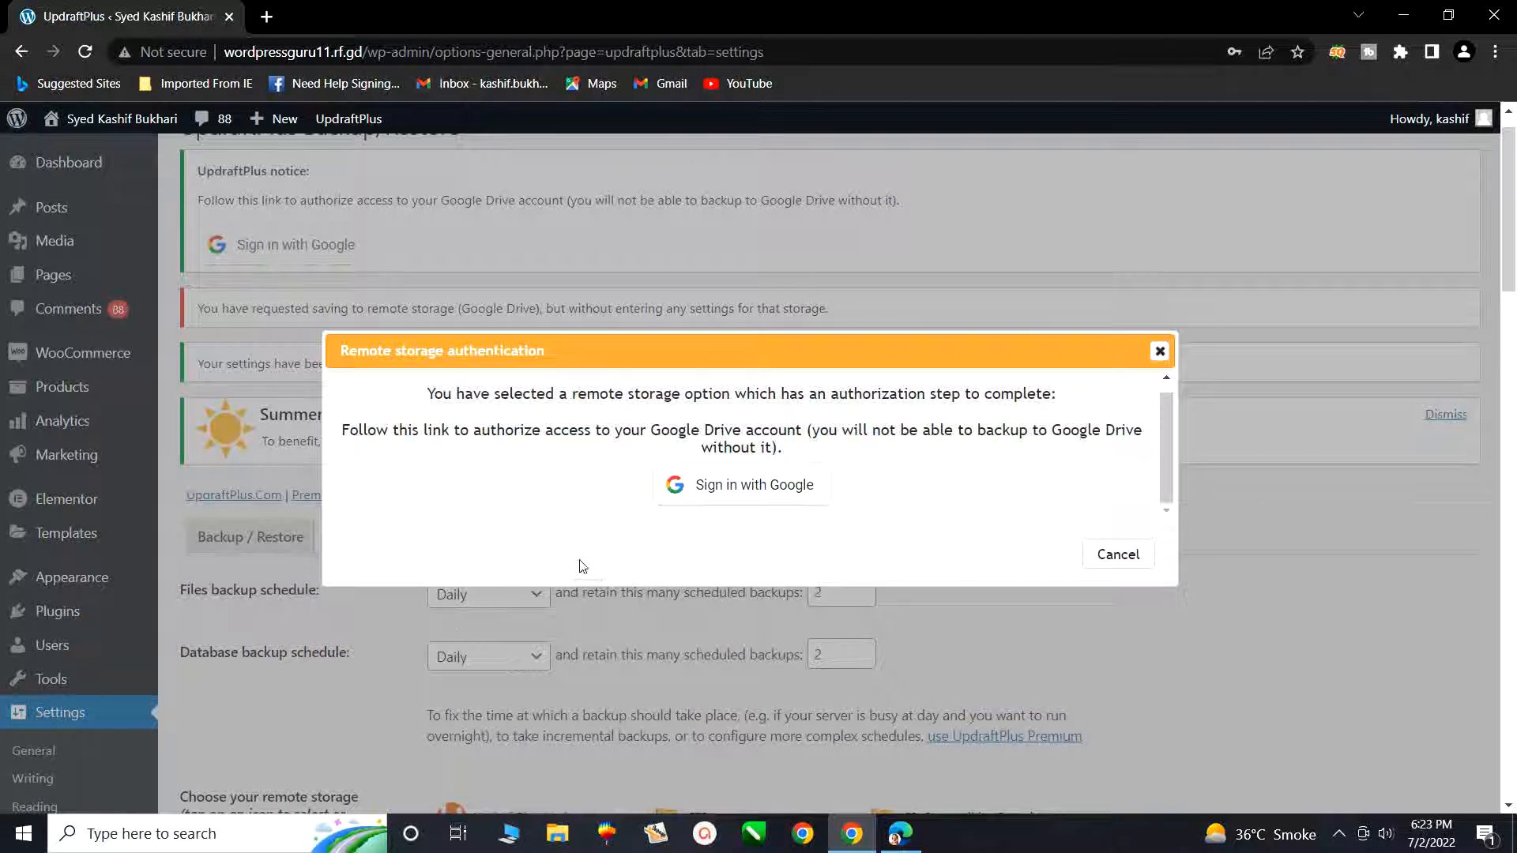
# Sign in with the Google account, allow UpdraftPlus access to its Google Drive, and complete the setup
pyautogui.click(740, 491)
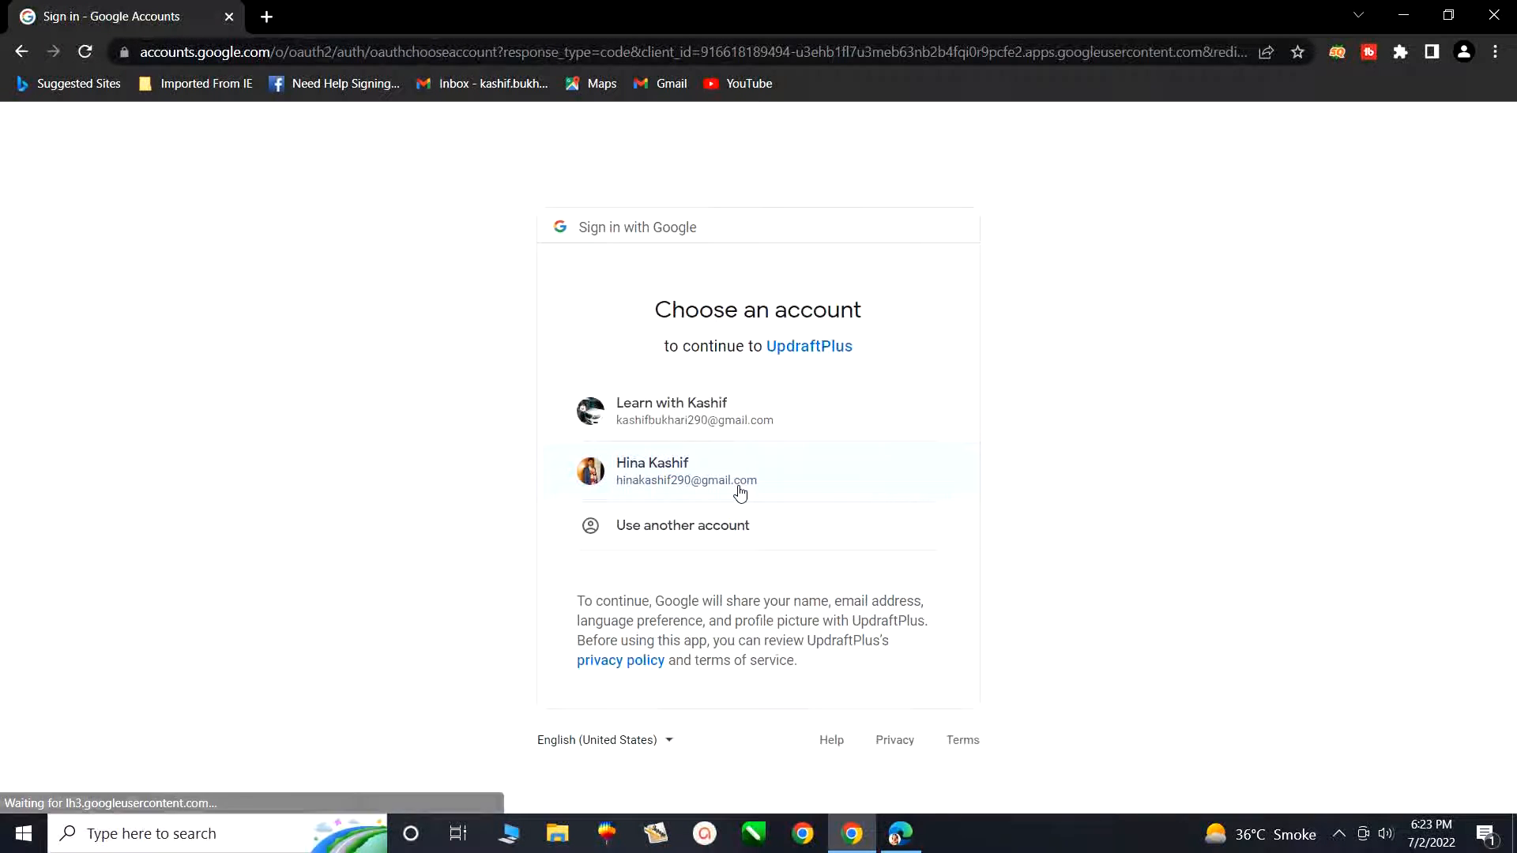
pyautogui.click(684, 408)
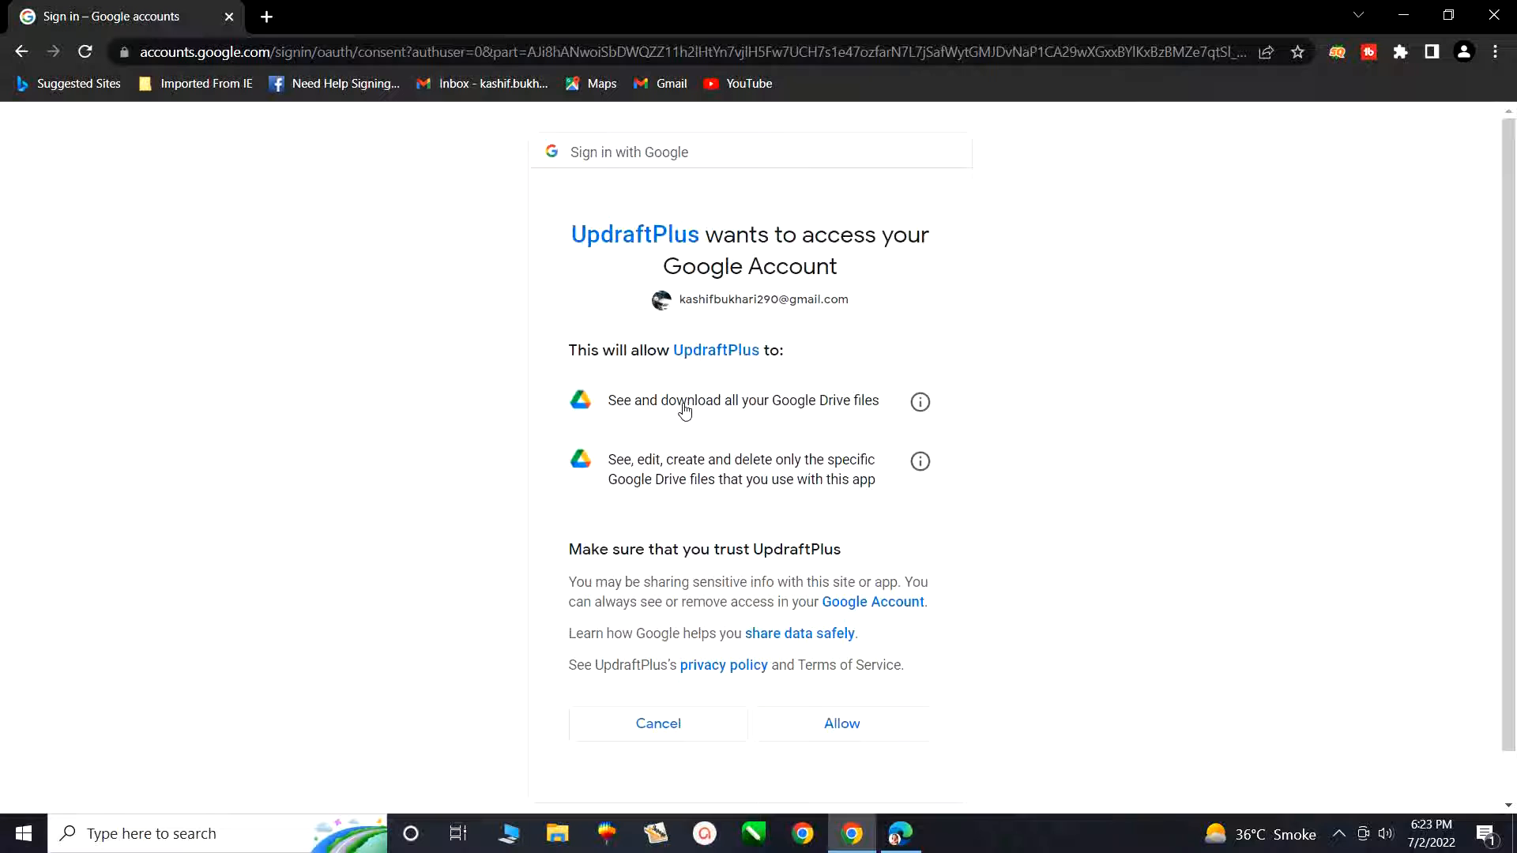
pyautogui.click(827, 731)
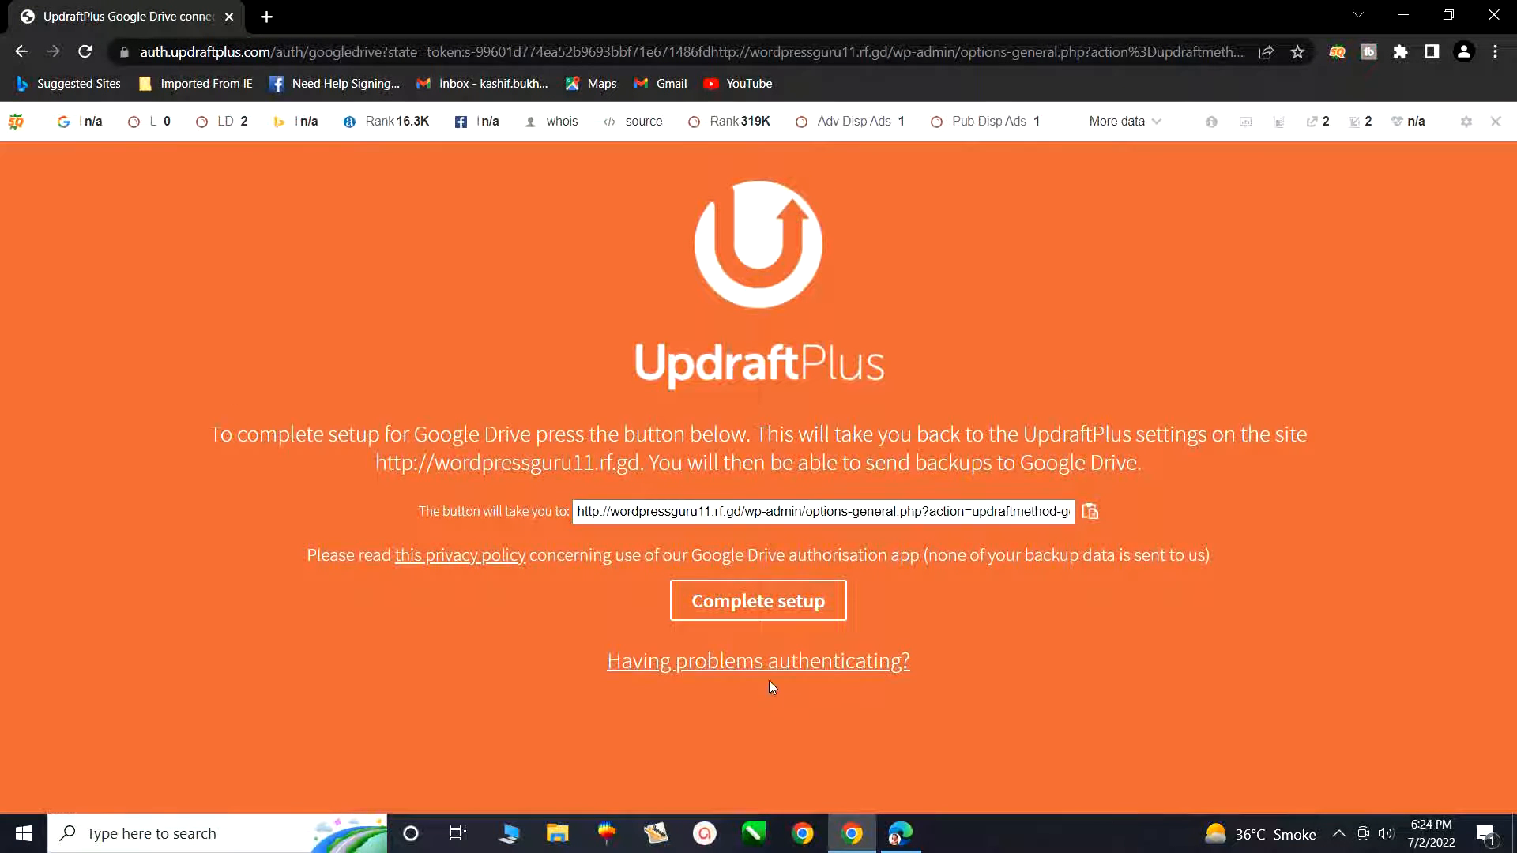
pyautogui.click(780, 604)
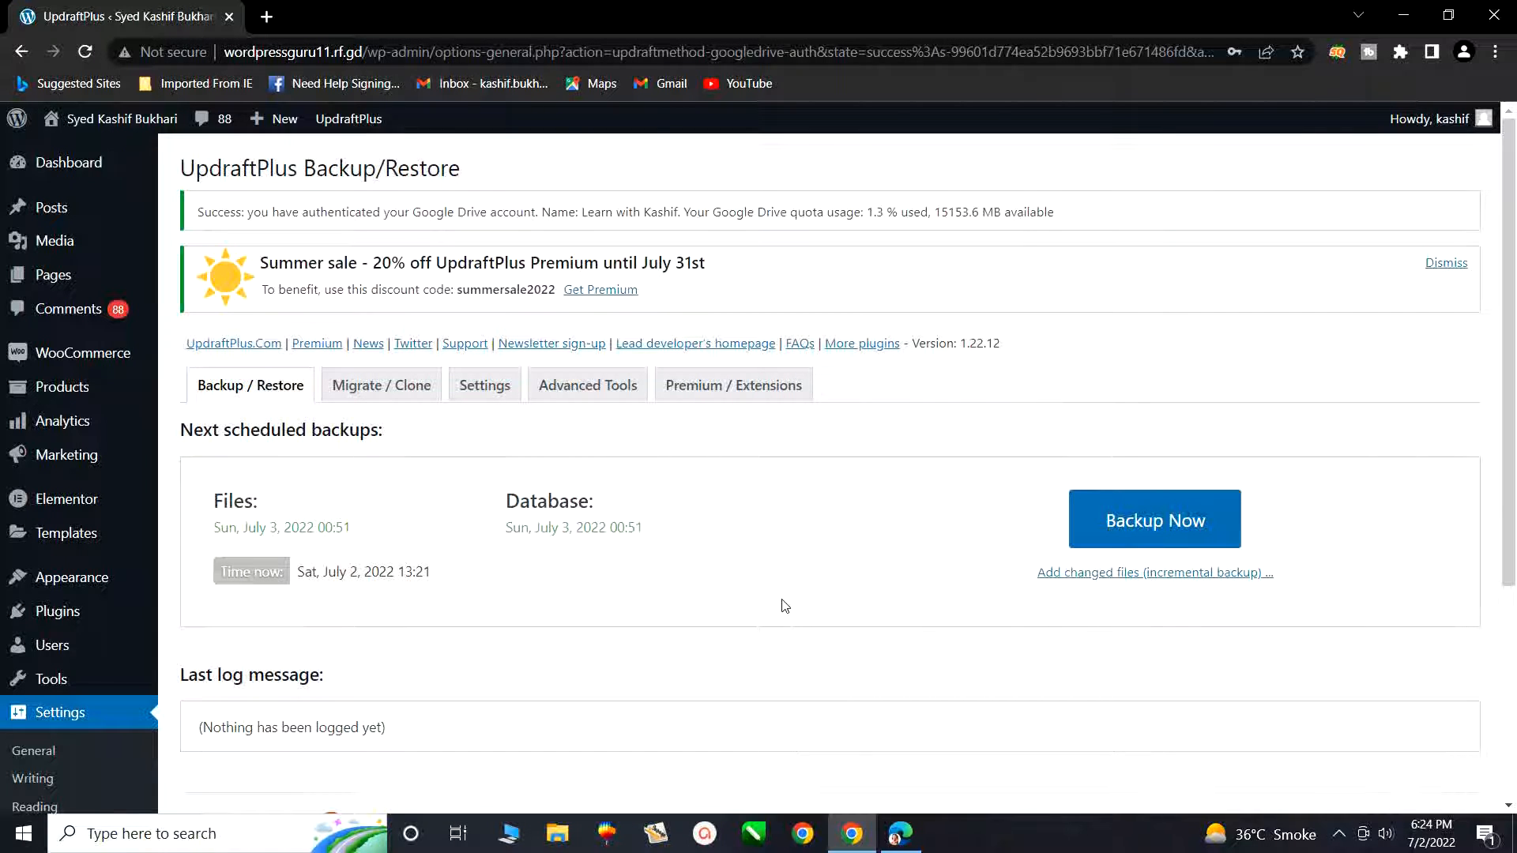
pyautogui.scroll(-4, 785, 606)
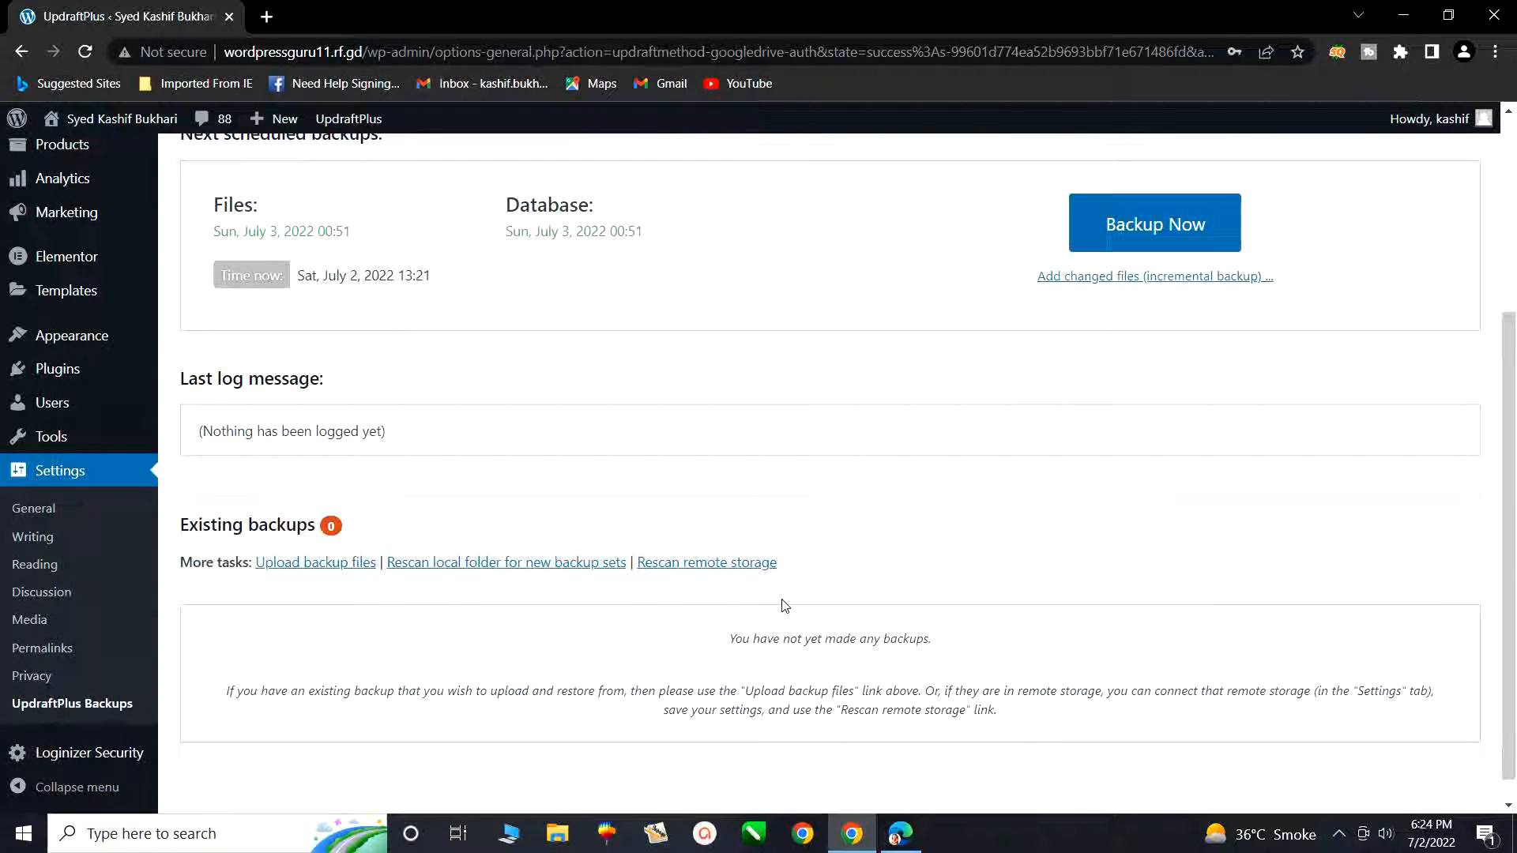
# Review the next scheduled file and database backups, the last log message and the existing backups in UpdraftPlus
pyautogui.scroll(4, 785, 606)
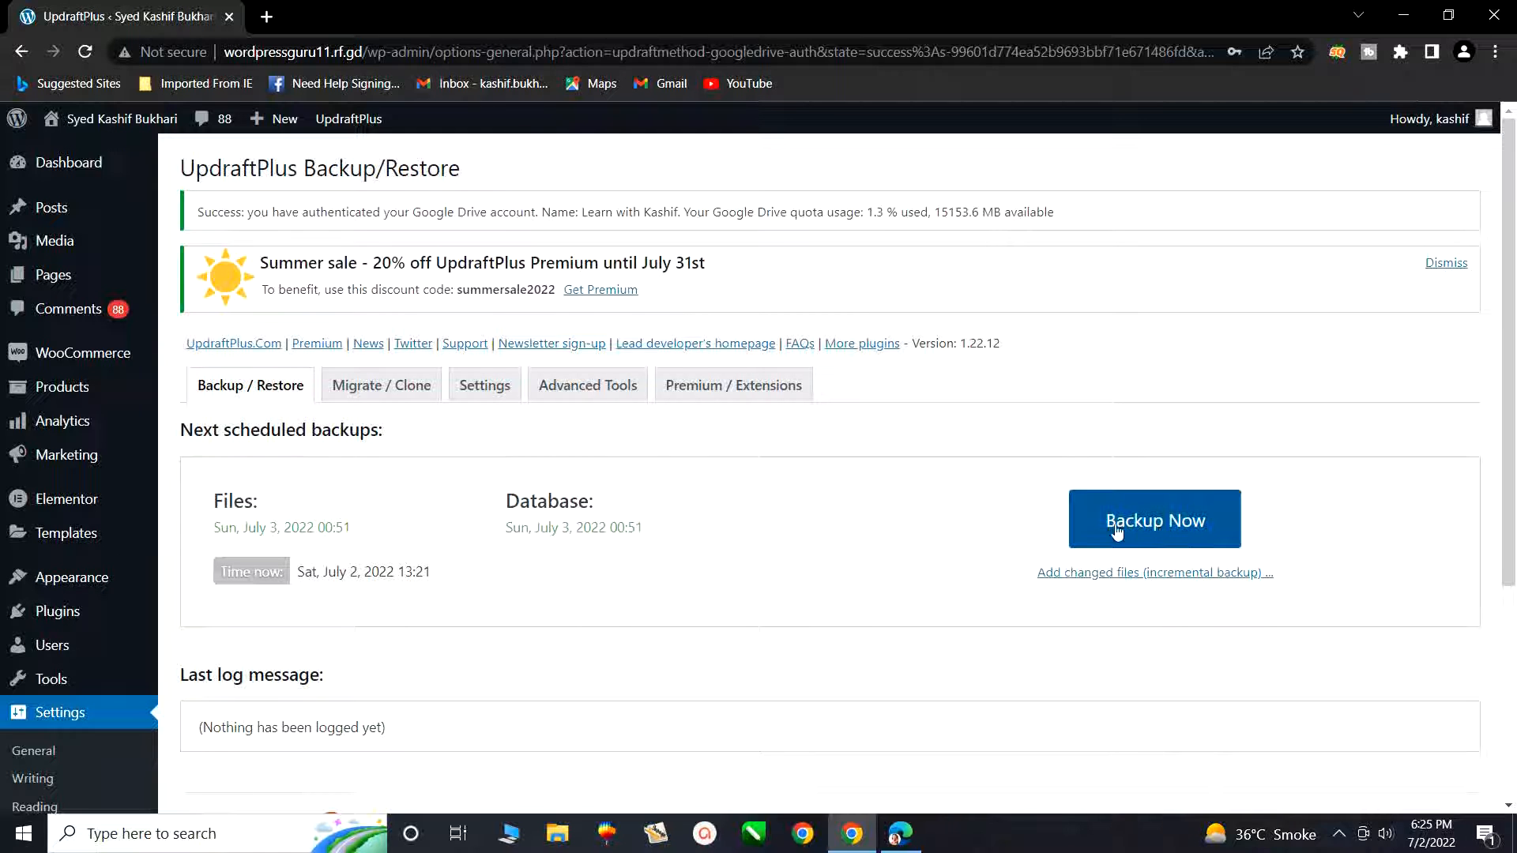
pyautogui.scroll(-4, 795, 635)
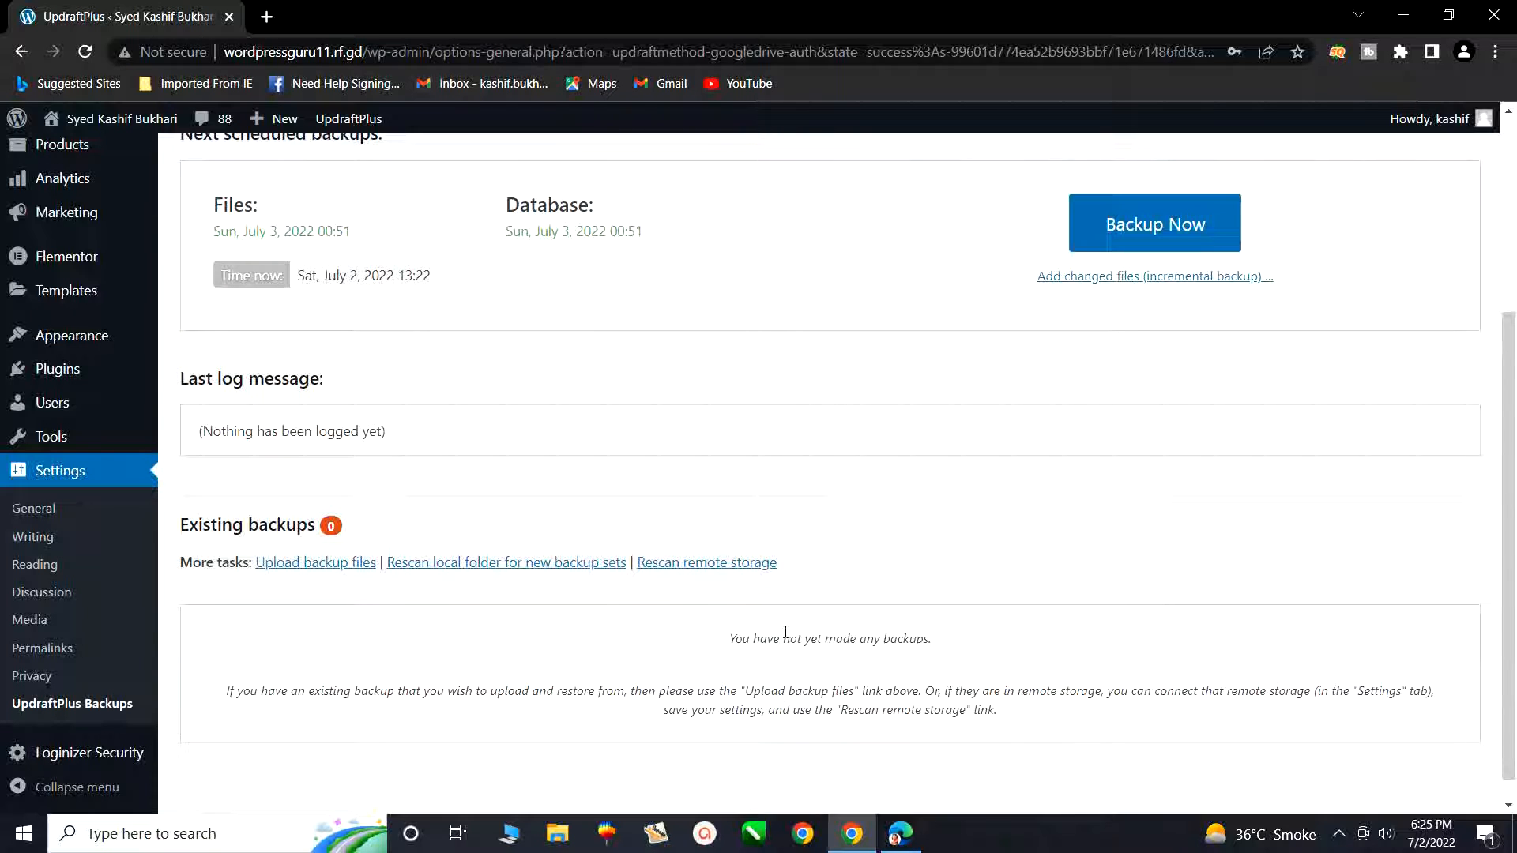
pyautogui.scroll(4, 790, 634)
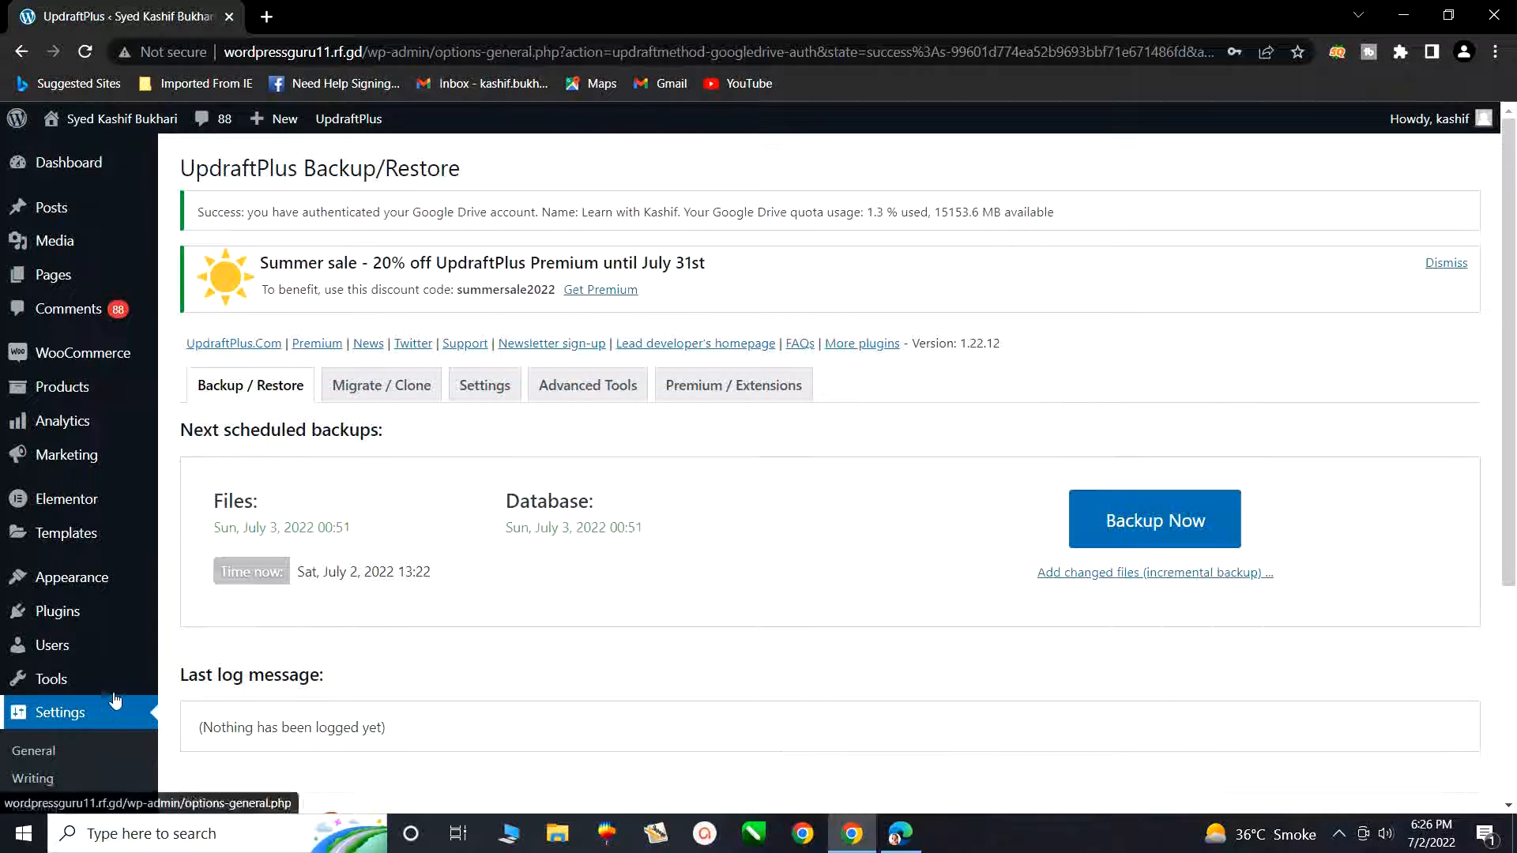
pyautogui.scroll(-2, 119, 703)
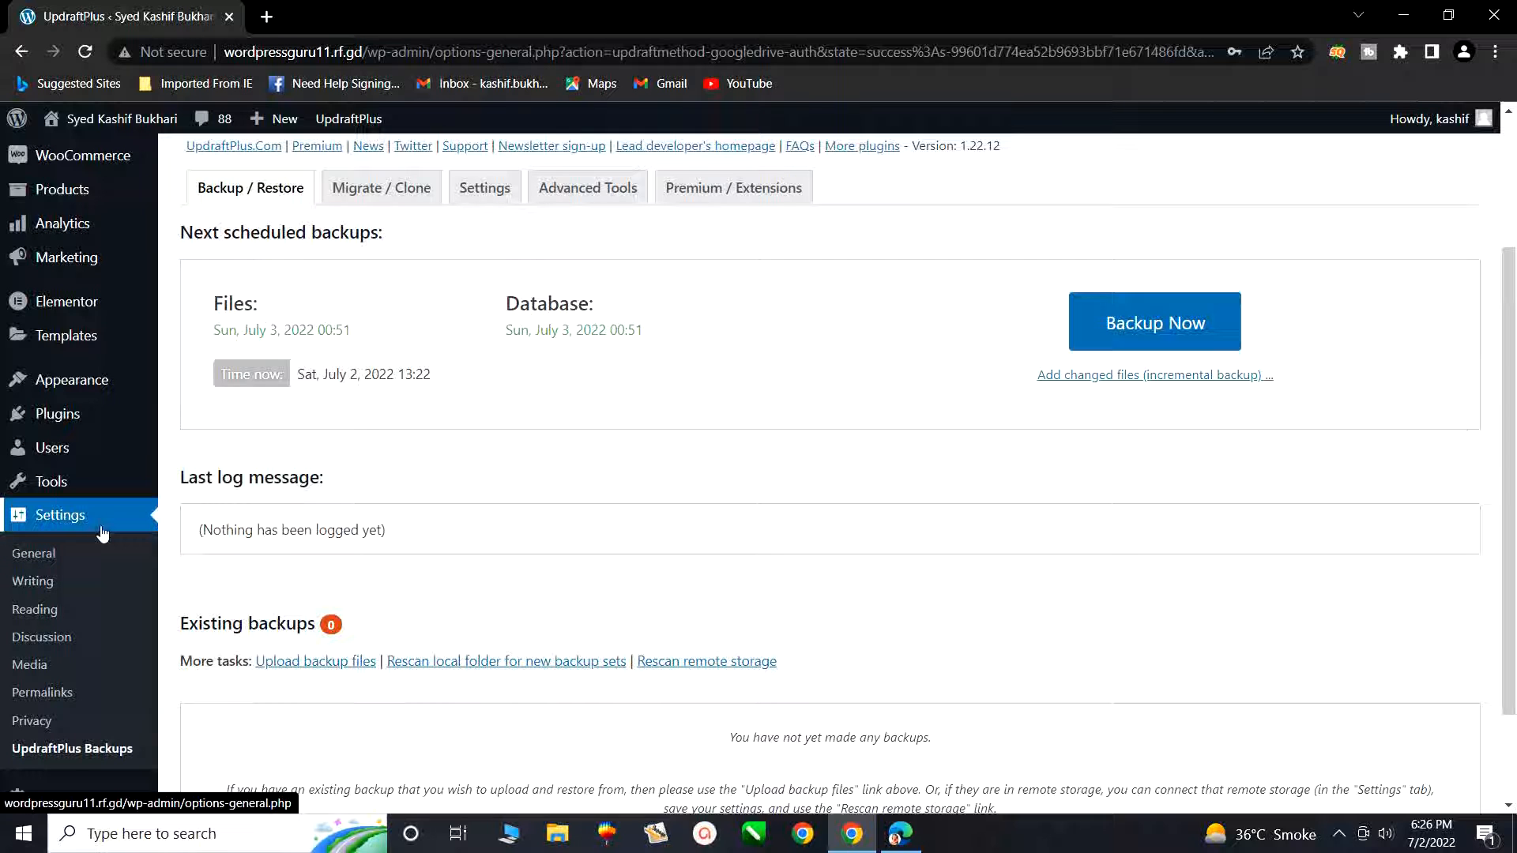
pyautogui.scroll(3, 102, 533)
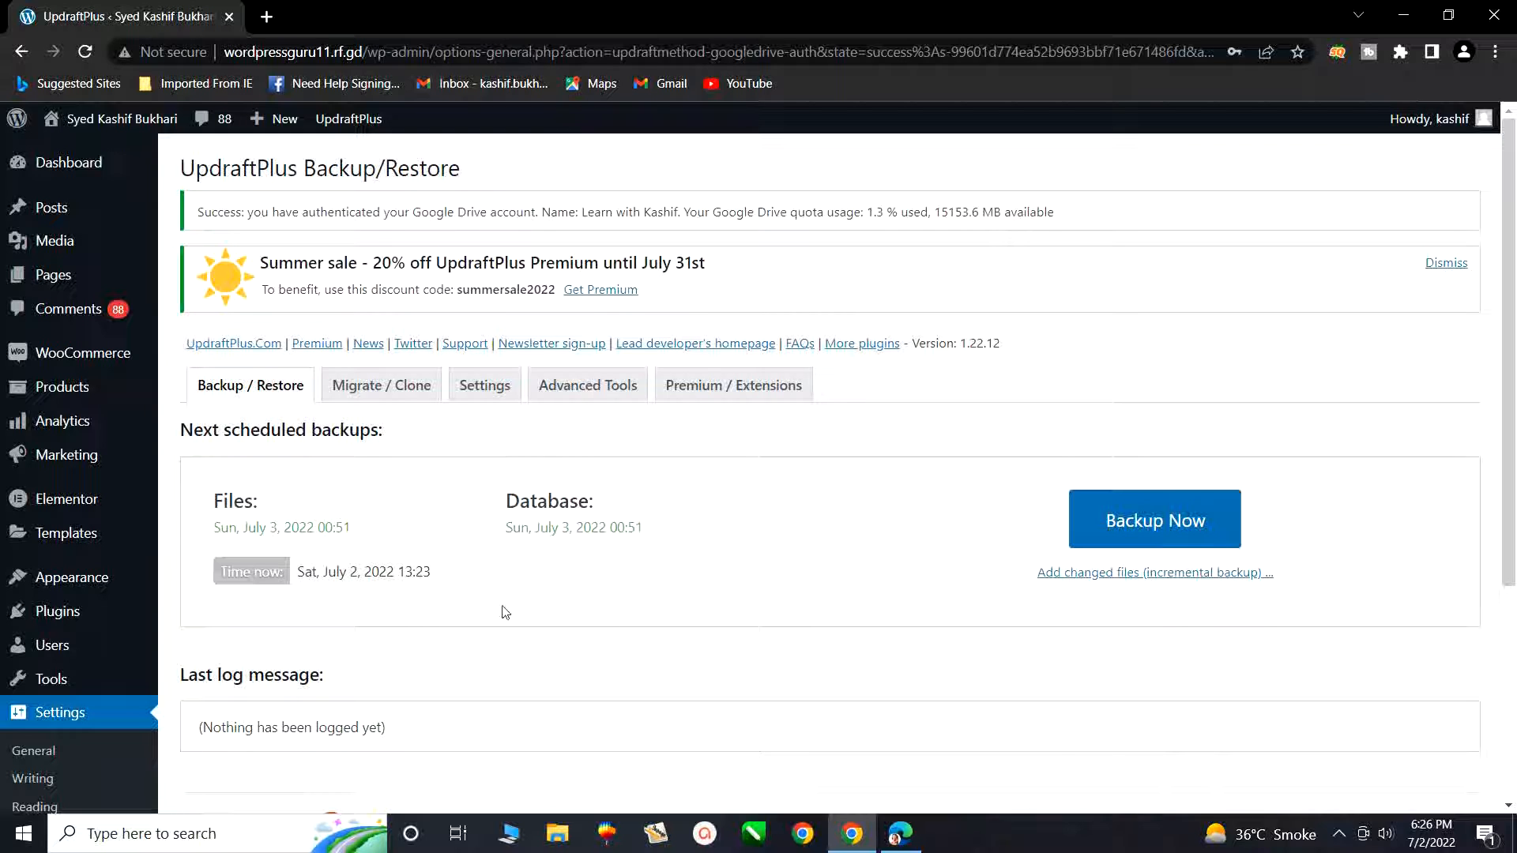
pyautogui.click(1338, 834)
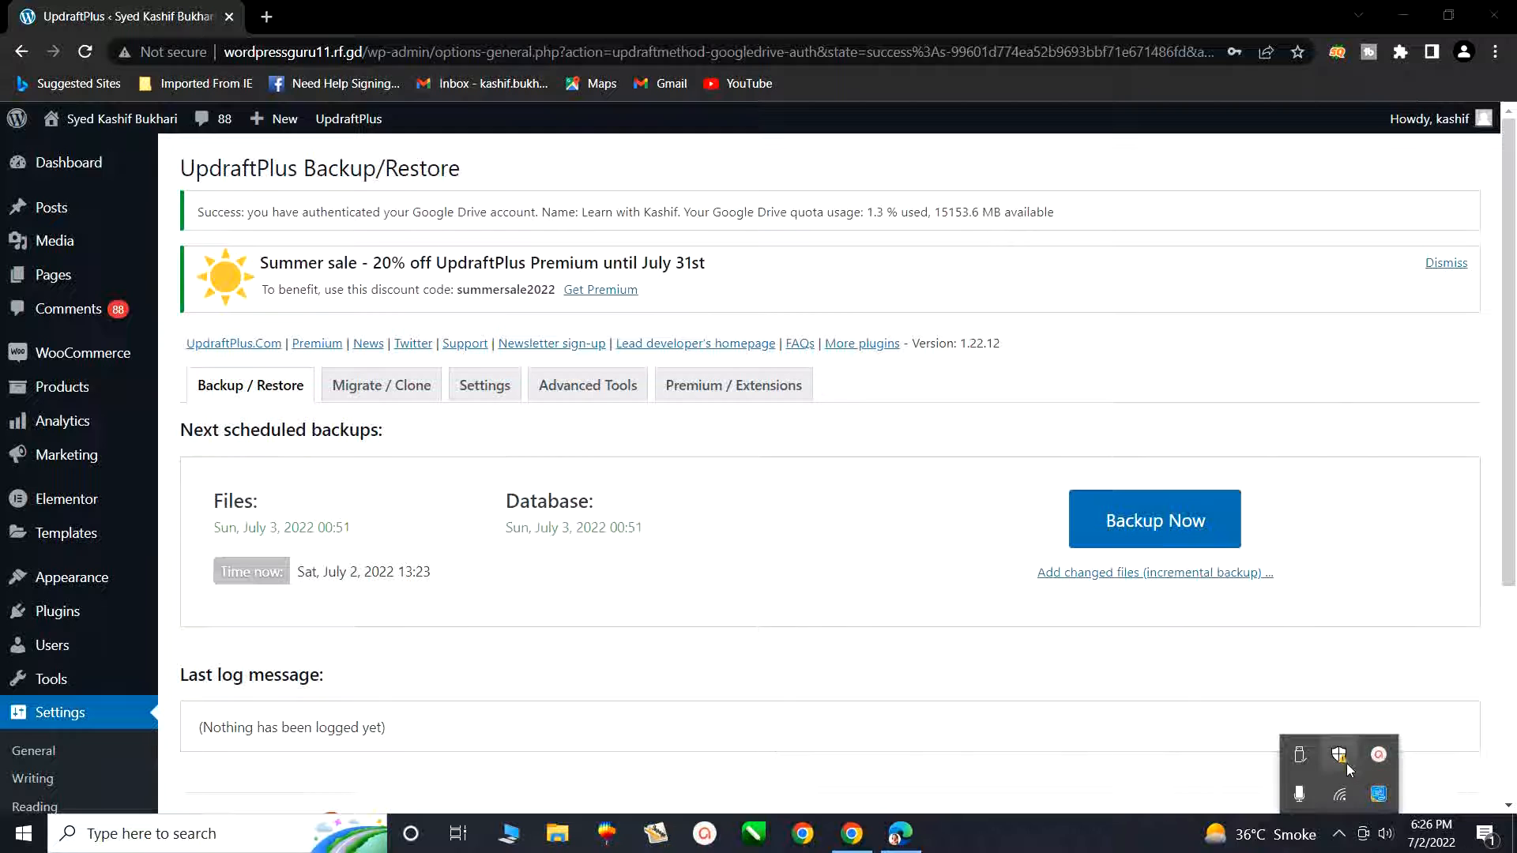
pyautogui.click(1379, 758)
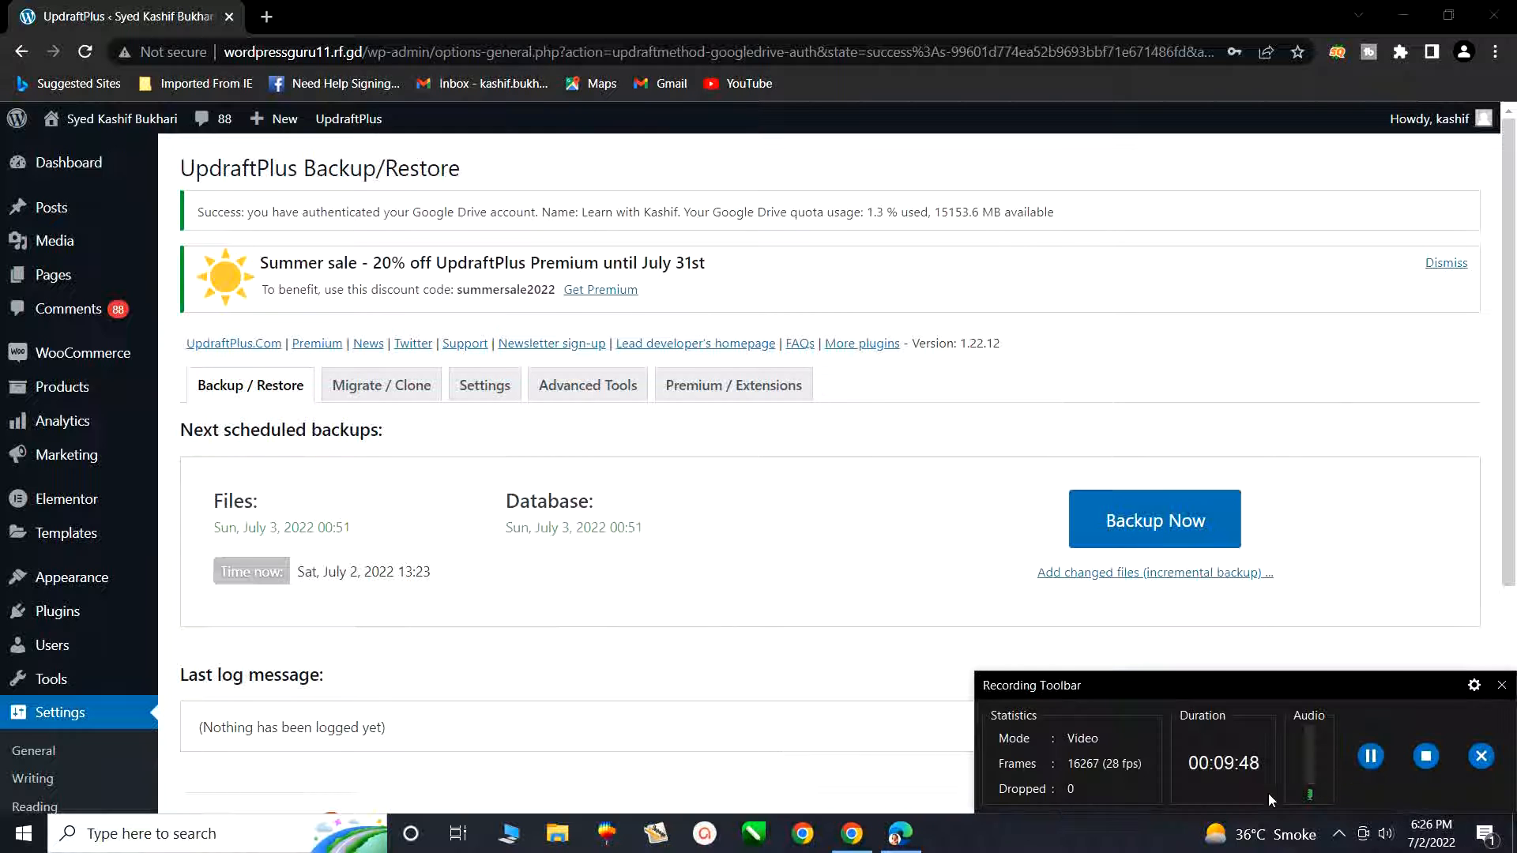